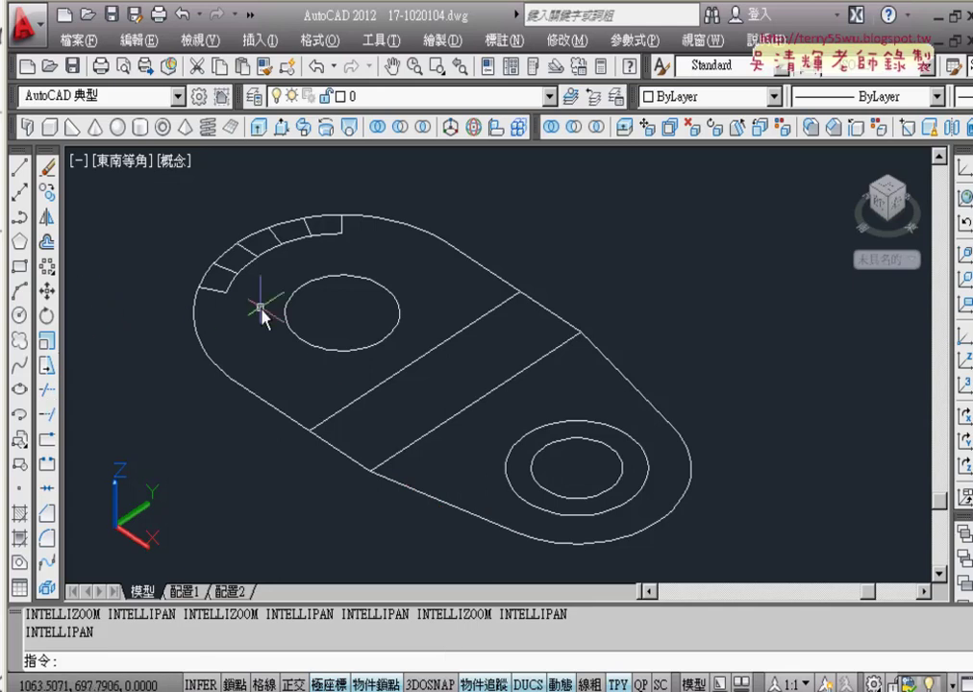
# Step: Try a 20-unit press-pull on the rounded end area, then cancel and undo it
pyautogui.click(281, 128)
pyautogui.click(275, 358)
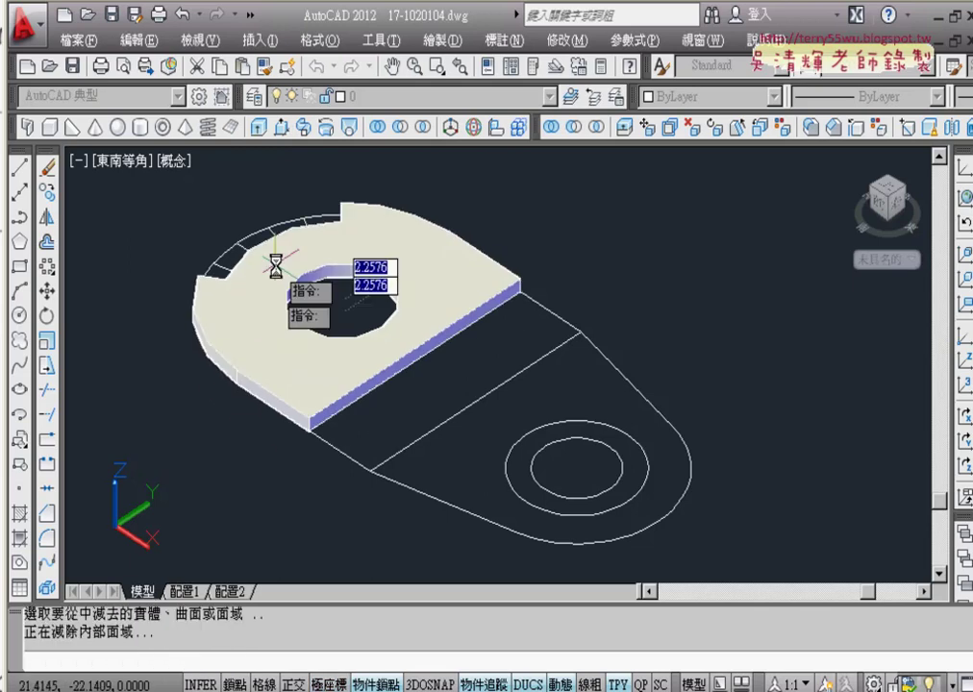
pyautogui.write('20')
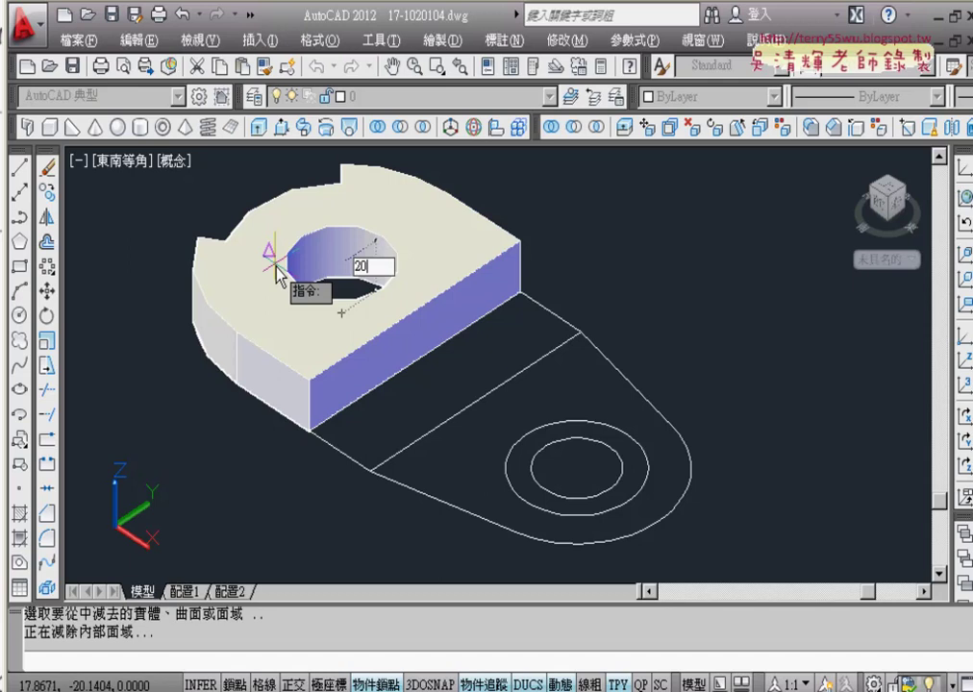
pyautogui.press('Escape')
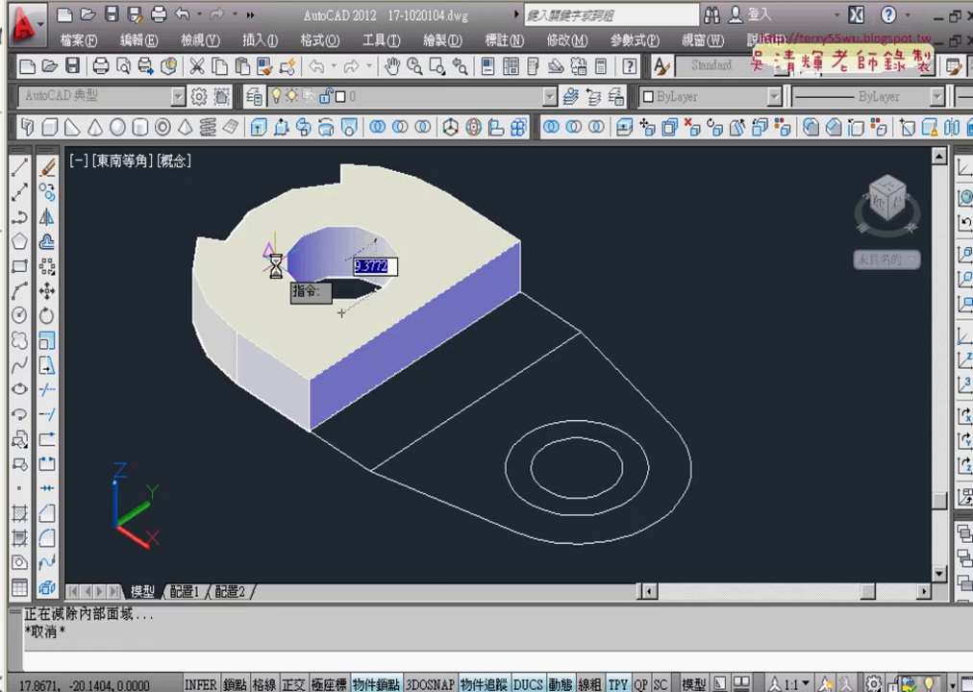
pyautogui.hotkey('ctrl', 'z')
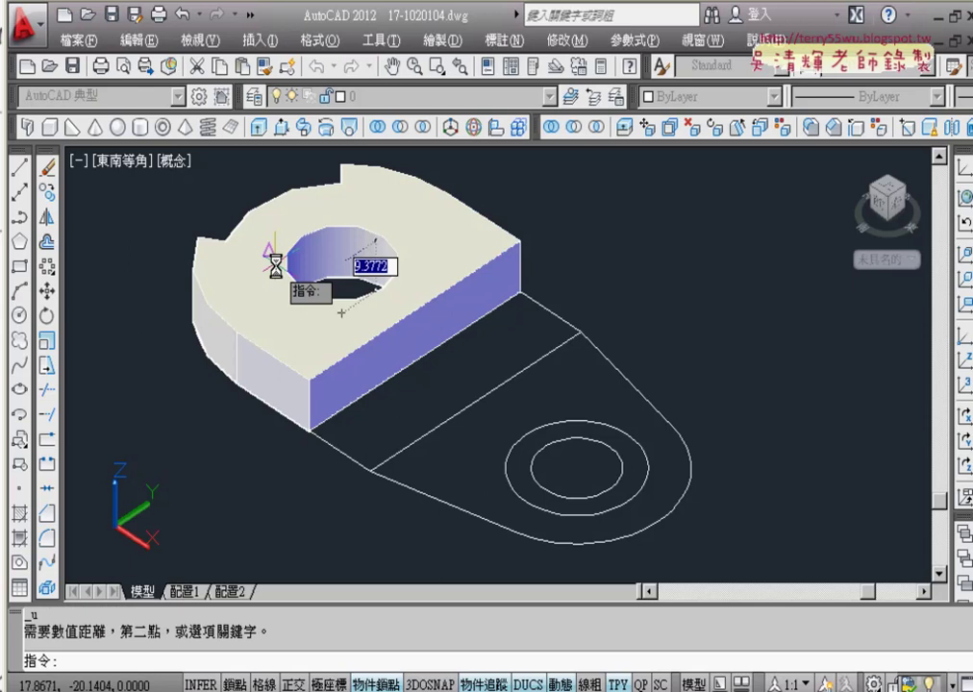
pyautogui.press('Escape')
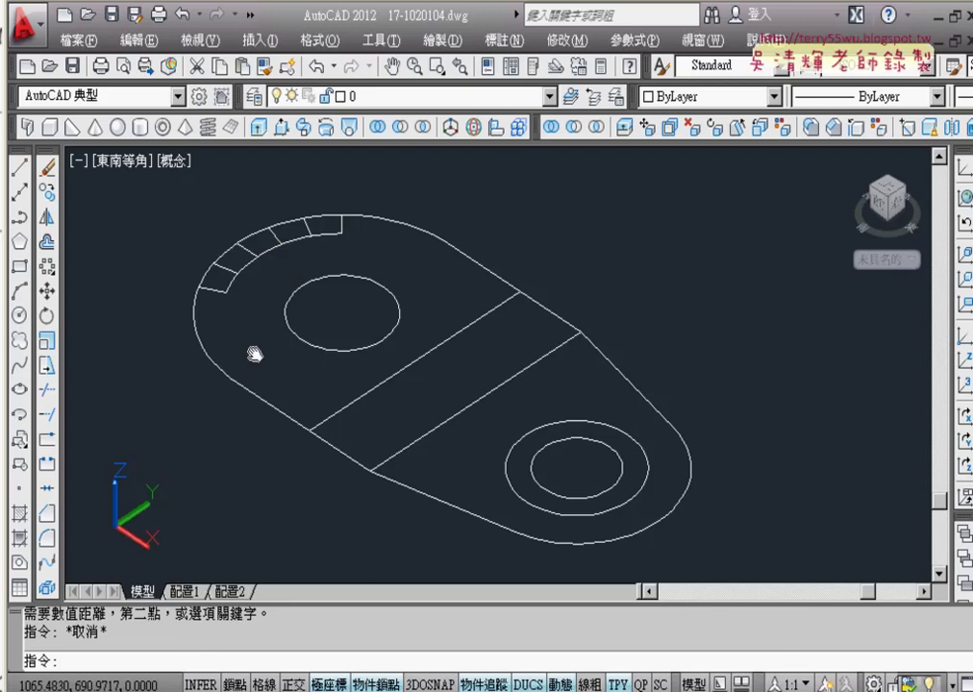
# Step: Pan and zoom in close on the notched rounded end of the plate
pyautogui.moveTo(271, 291); pyautogui.dragTo(394, 378, button='middle')
pyautogui.scroll(2, 394, 375)
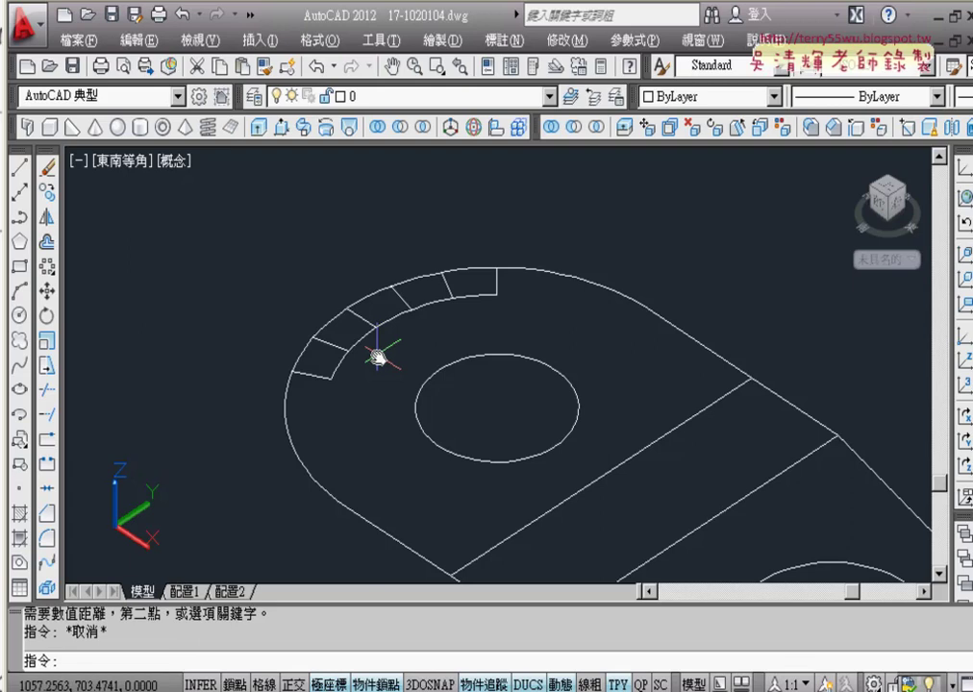
pyautogui.scroll(2, 377, 358)
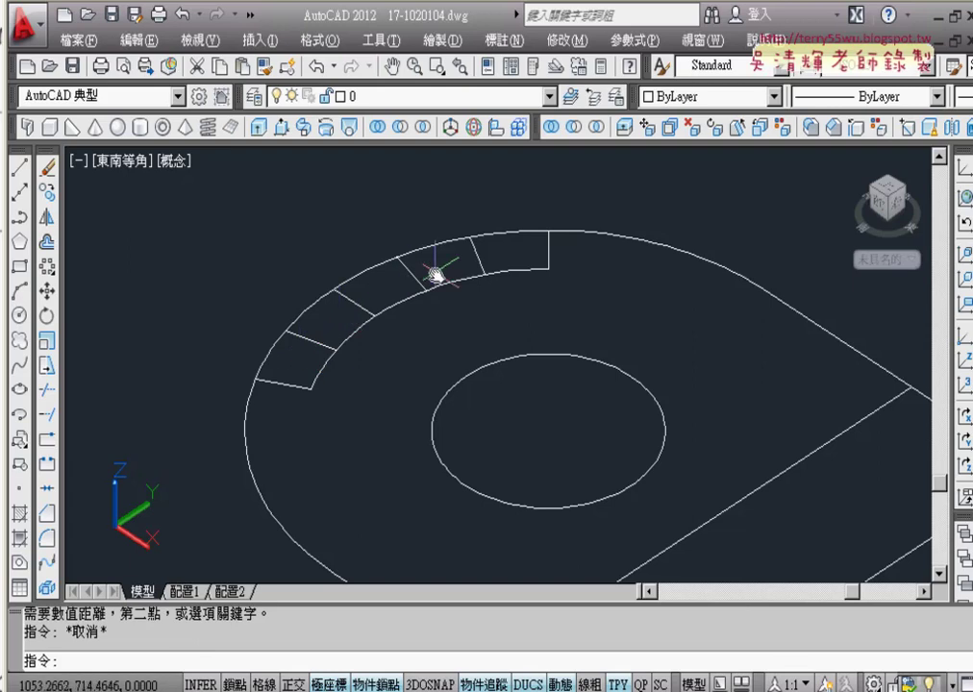
pyautogui.click(281, 127)
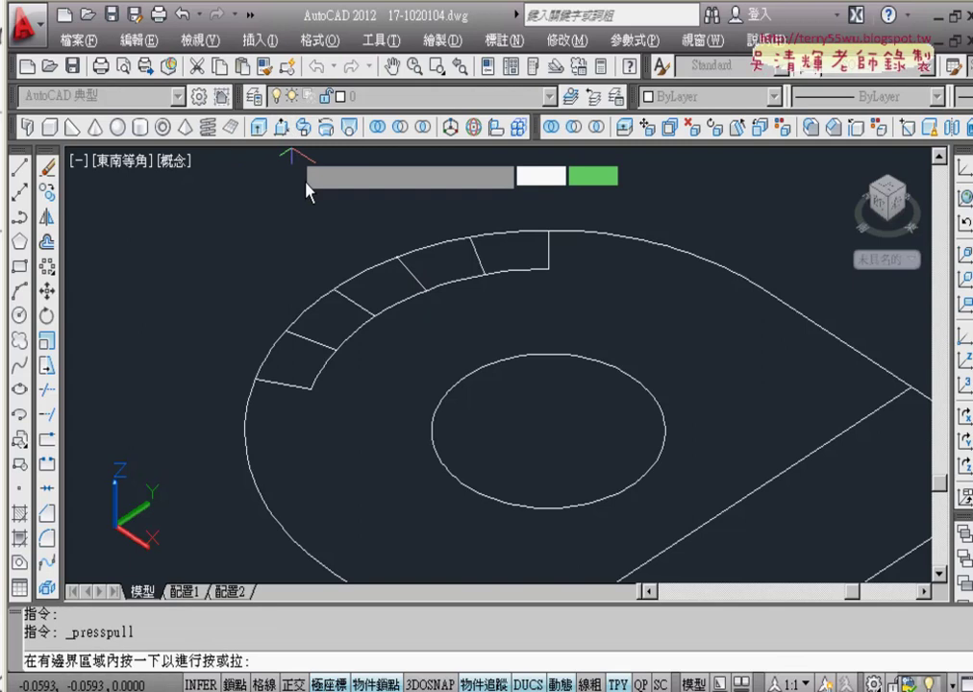
pyautogui.click(333, 330)
pyautogui.click(327, 239)
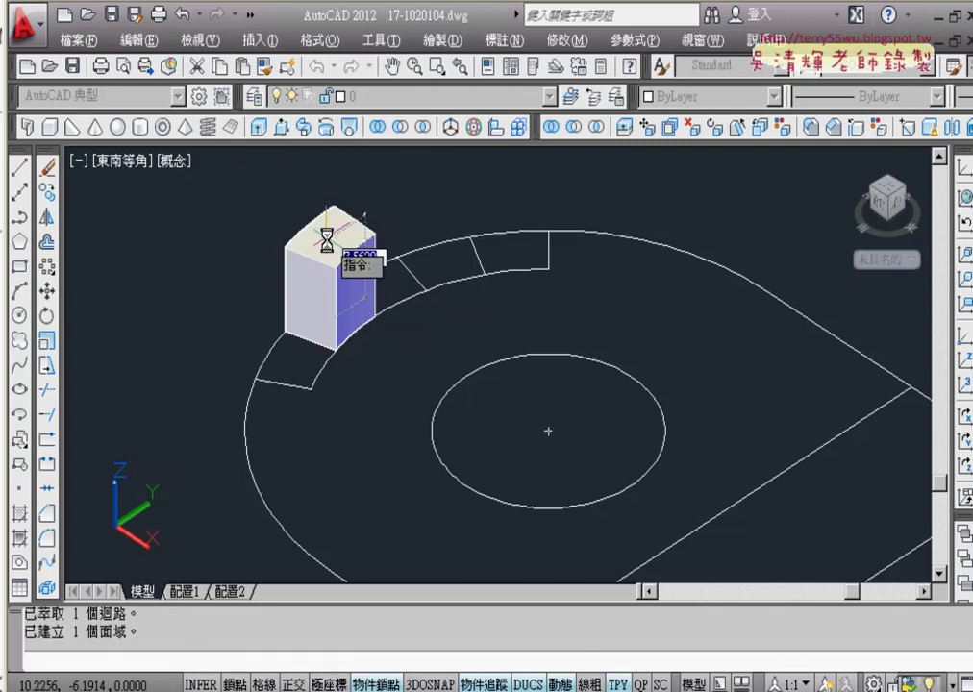
pyautogui.write('20')
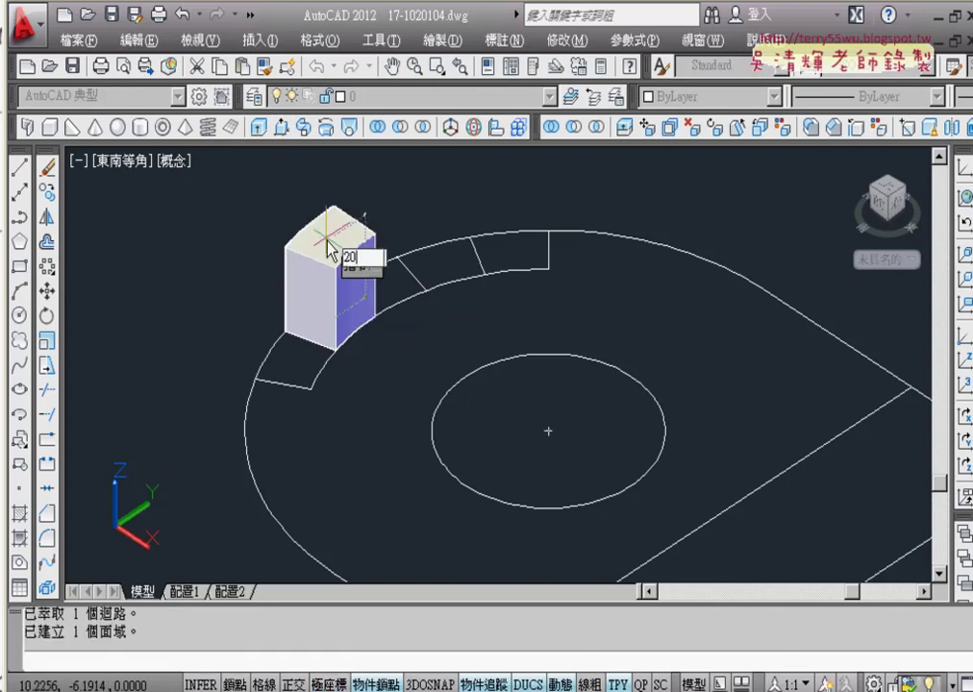
pyautogui.press('Return')
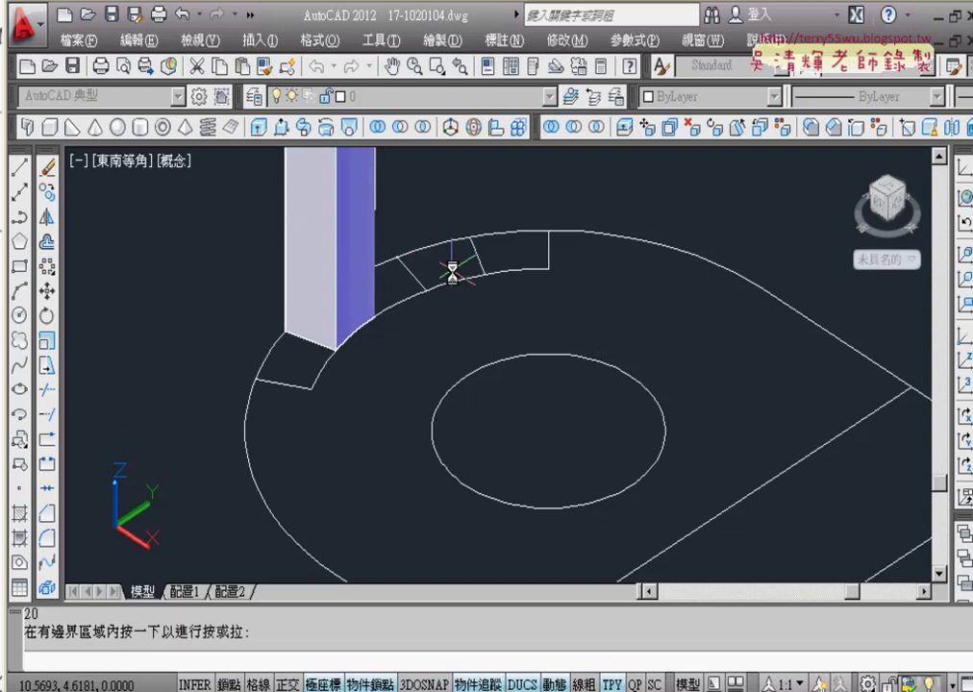
pyautogui.click(452, 274)
pyautogui.write('20')
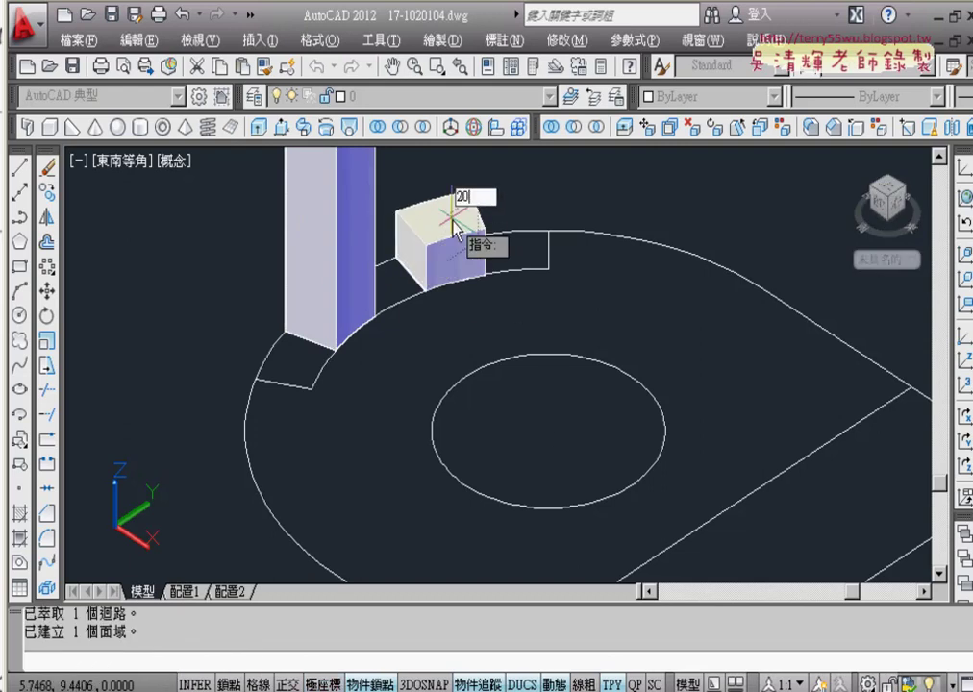
pyautogui.press('Return')
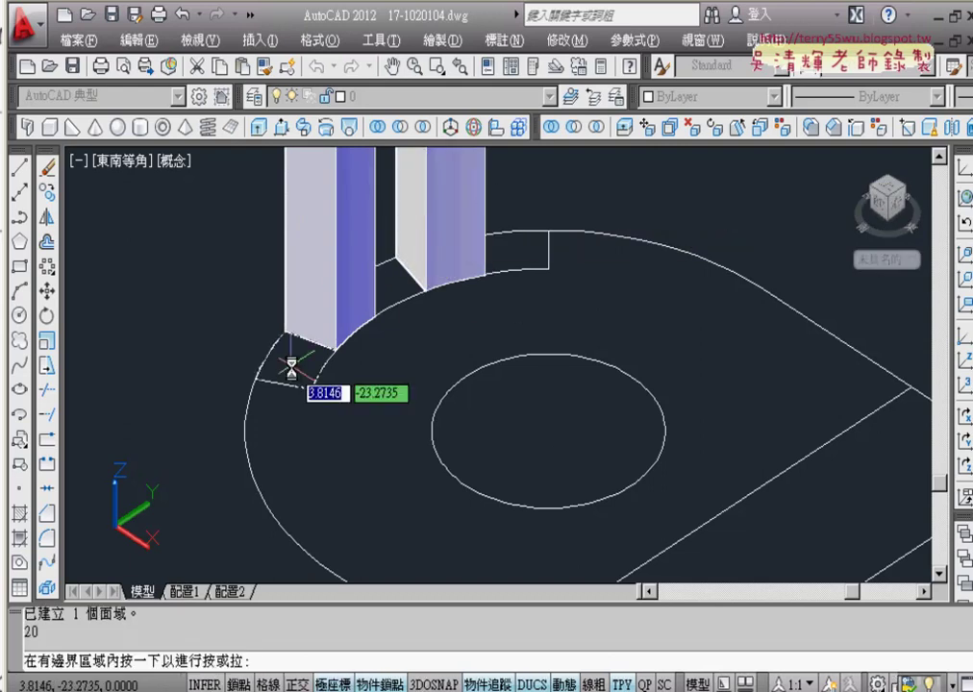
pyautogui.click(290, 366)
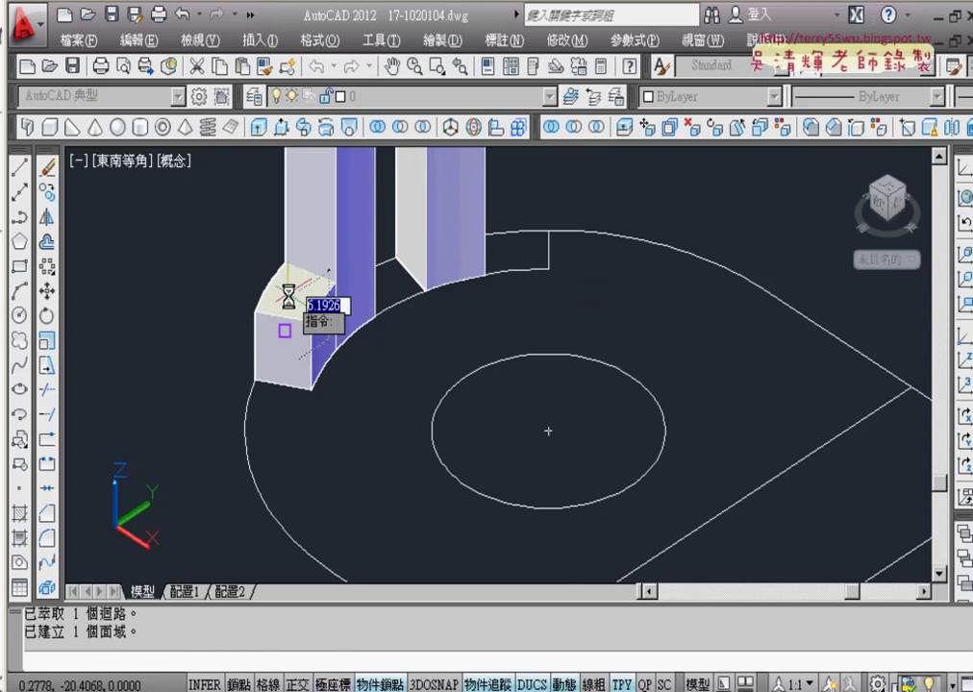
pyautogui.write('15')
pyautogui.press('Return')
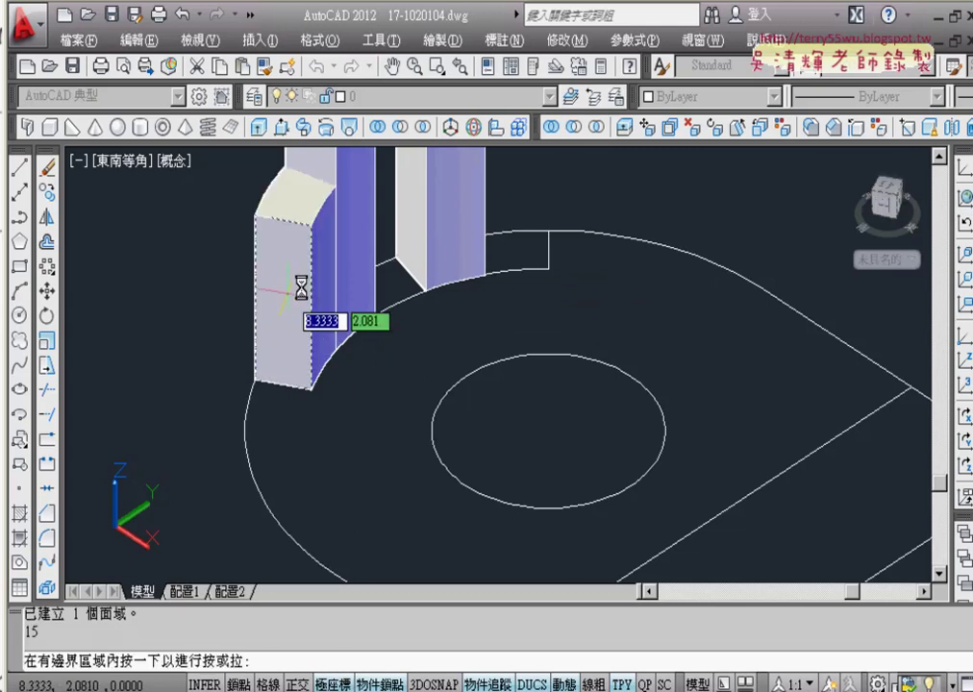
pyautogui.click(401, 292)
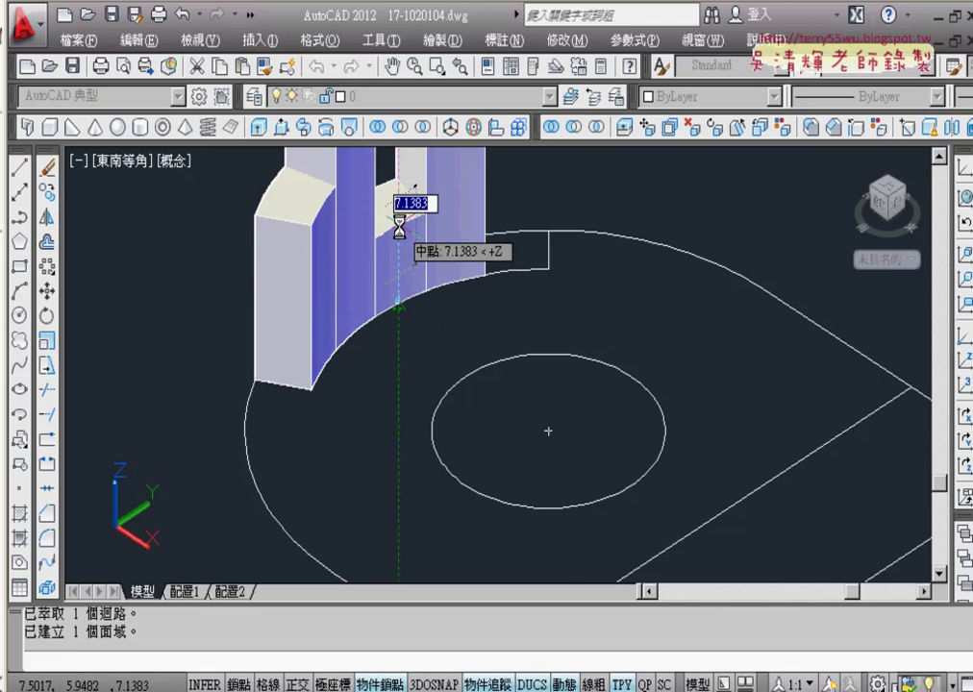
pyautogui.write('15')
pyautogui.press('Return')
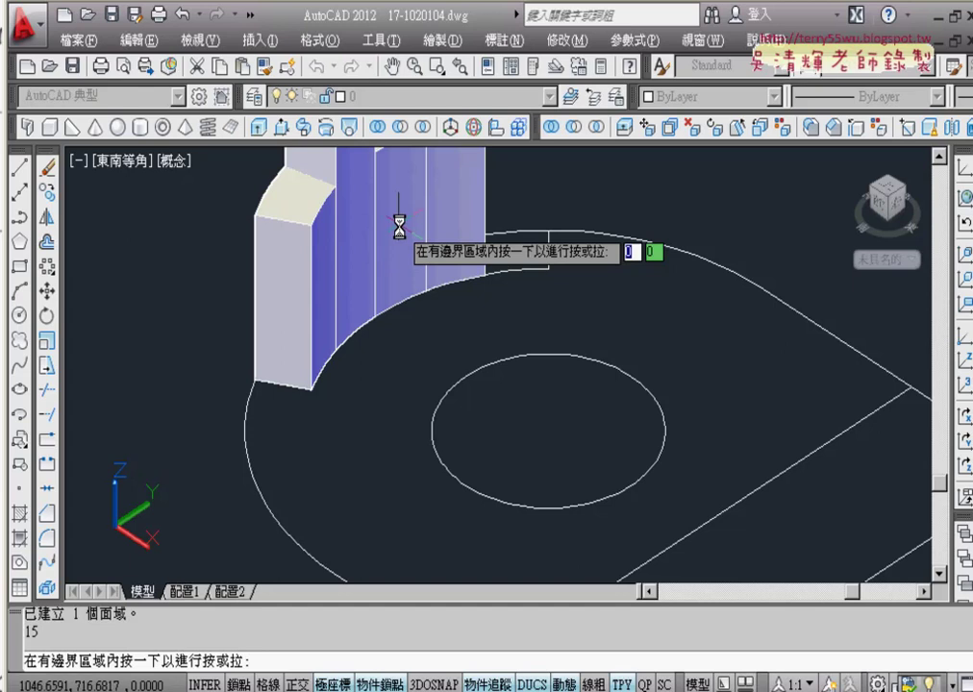
pyautogui.hotkey('ctrl', 'z')
pyautogui.hotkey('ctrl', 'z')
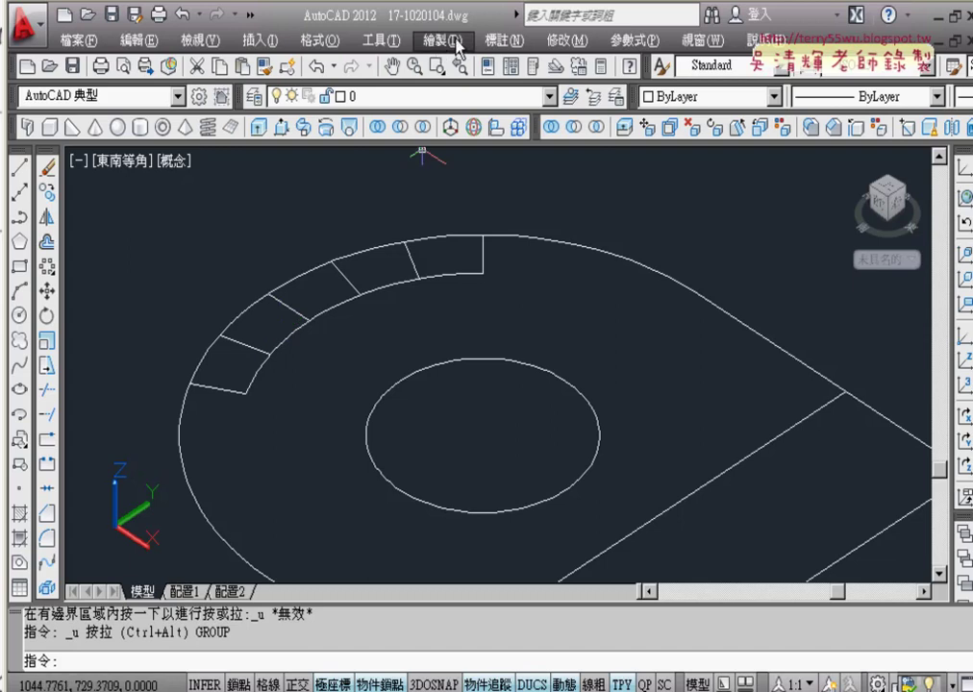
# Step: Try converting the seven notch outline pieces into regions; 0 regions are created
pyautogui.click(562, 41)
pyautogui.moveTo(441, 40)
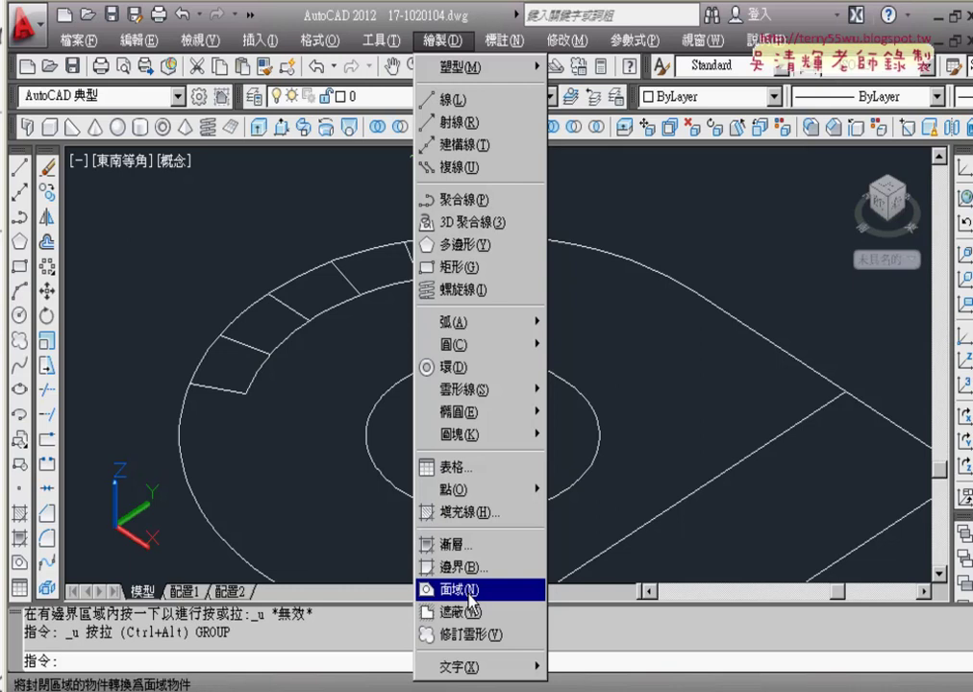
pyautogui.click(444, 591)
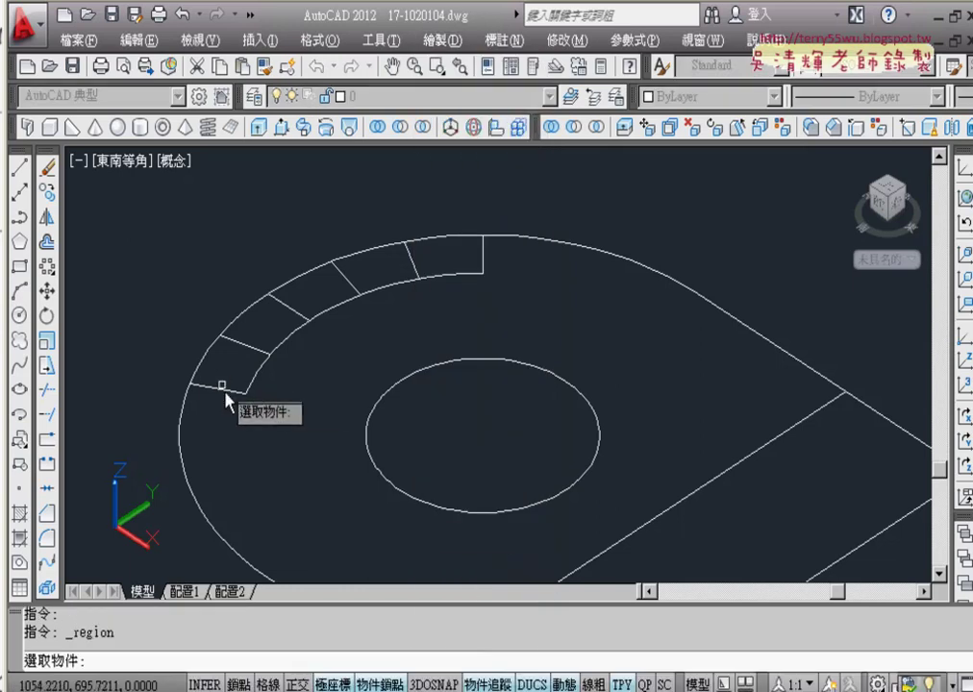
pyautogui.click(513, 202)
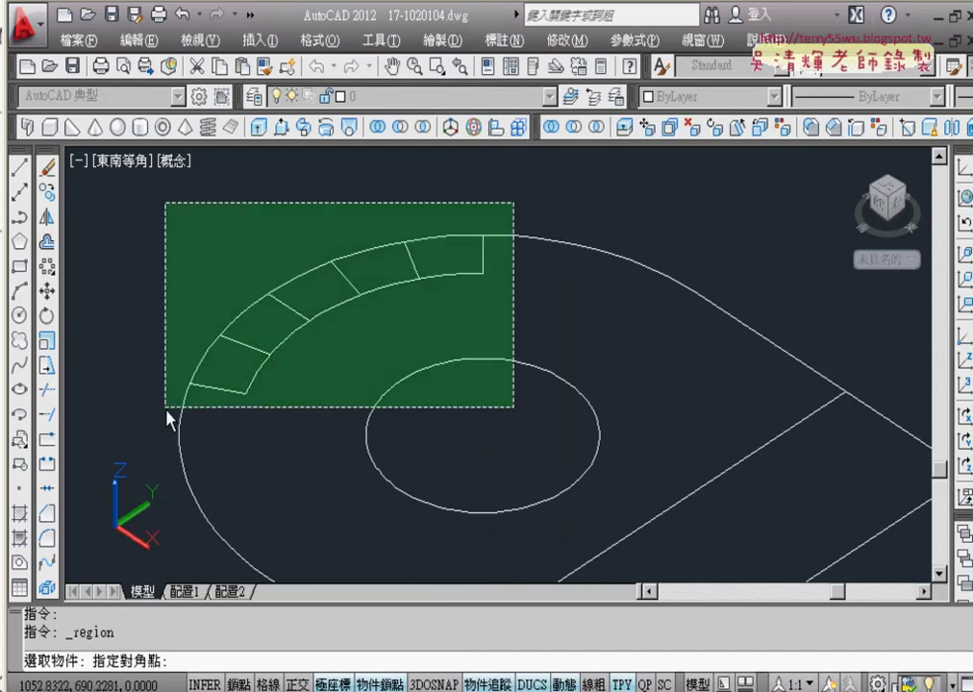
pyautogui.click(278, 271)
pyautogui.click(453, 222)
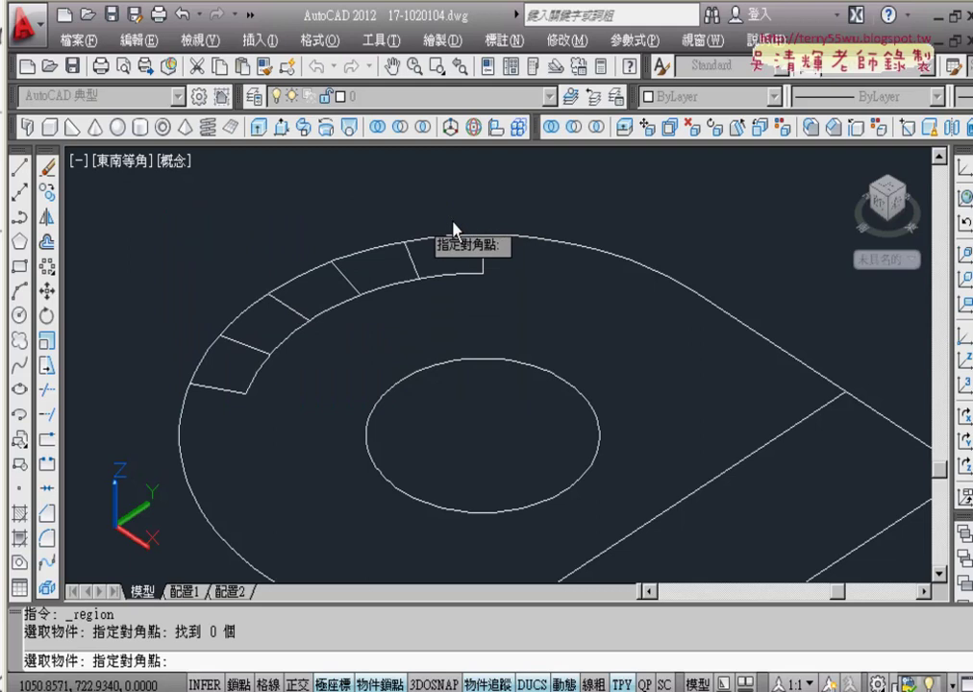
pyautogui.click(167, 218)
pyautogui.click(146, 191)
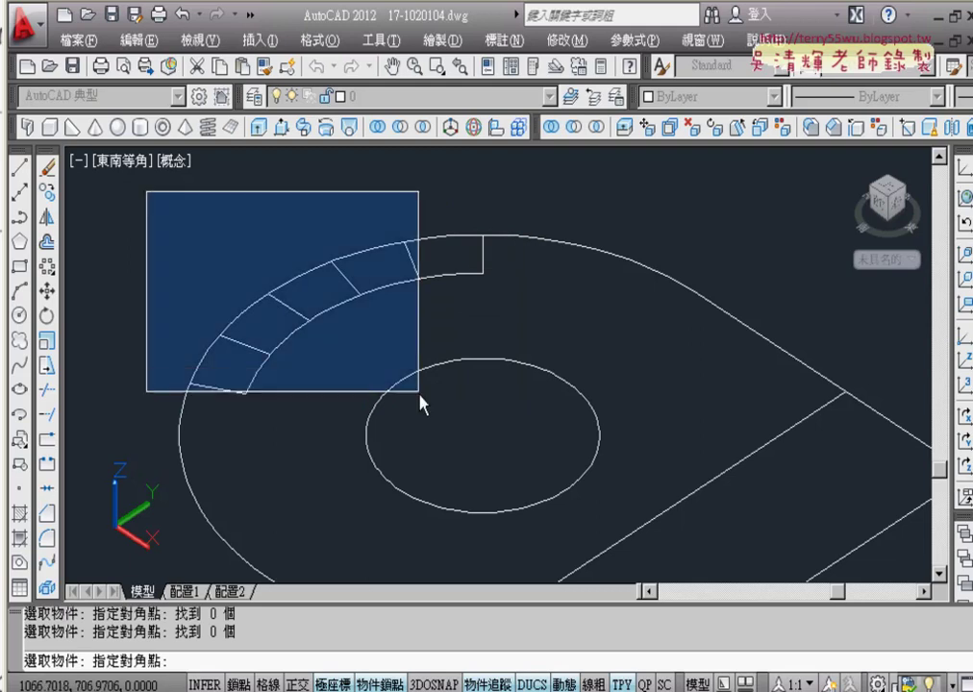
pyautogui.click(538, 409)
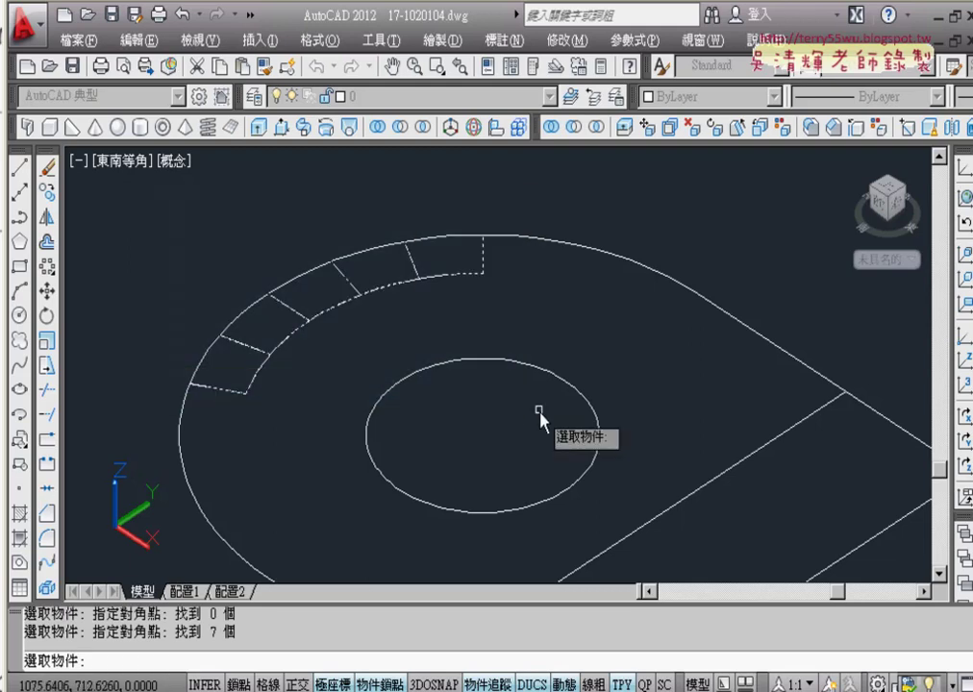
pyautogui.press('Return')
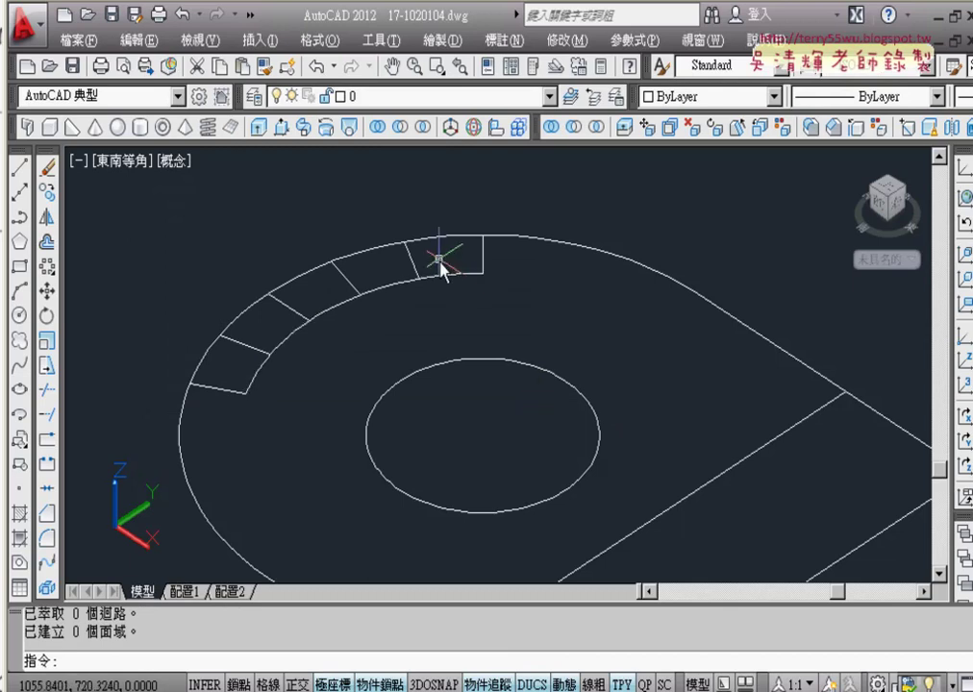
pyautogui.click(475, 362)
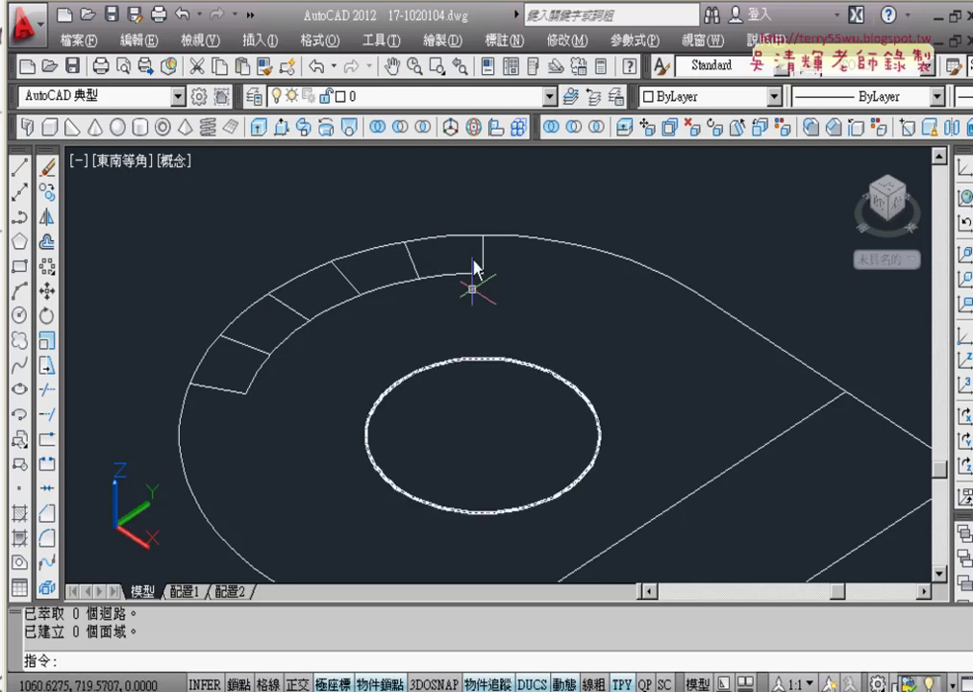
pyautogui.click(442, 41)
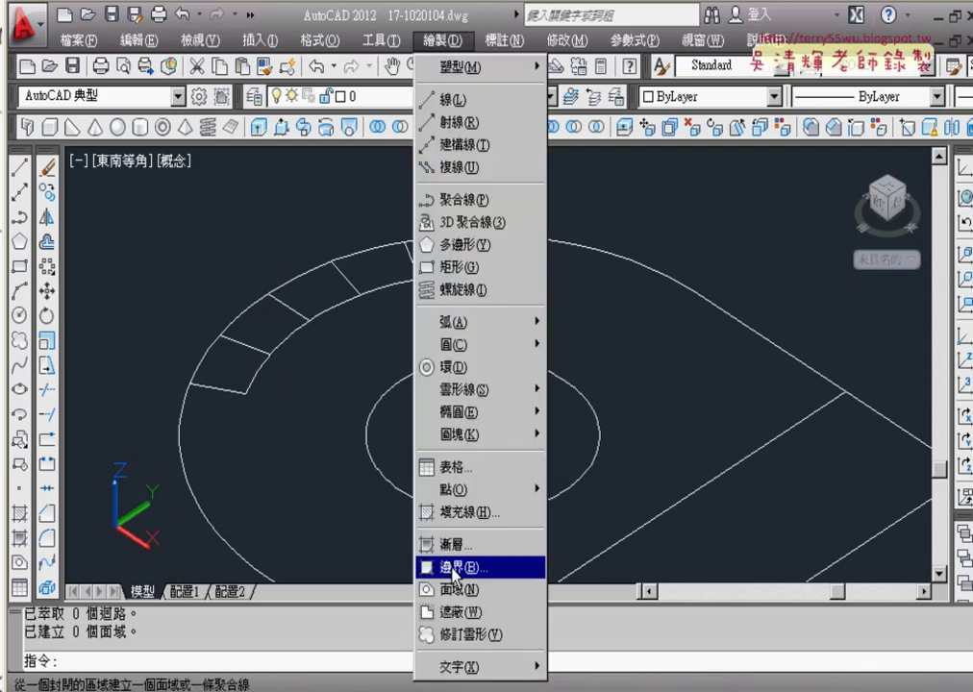
# Step: Use BOUNDARY pick points inside the five arc cells to create 5 closed polylines
pyautogui.click(456, 575)
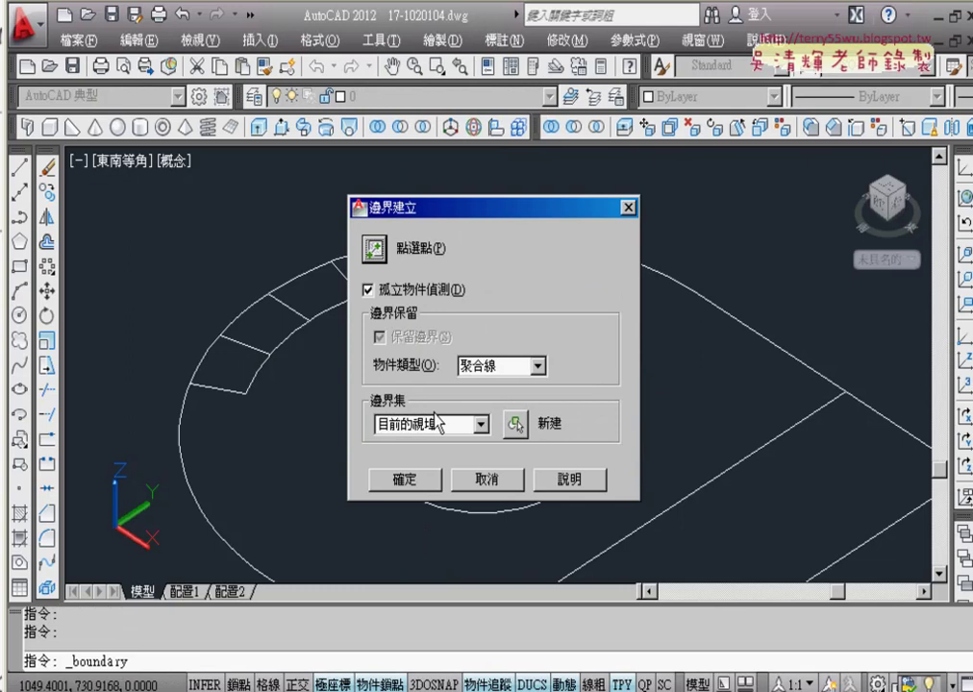
pyautogui.click(381, 258)
pyautogui.click(432, 269)
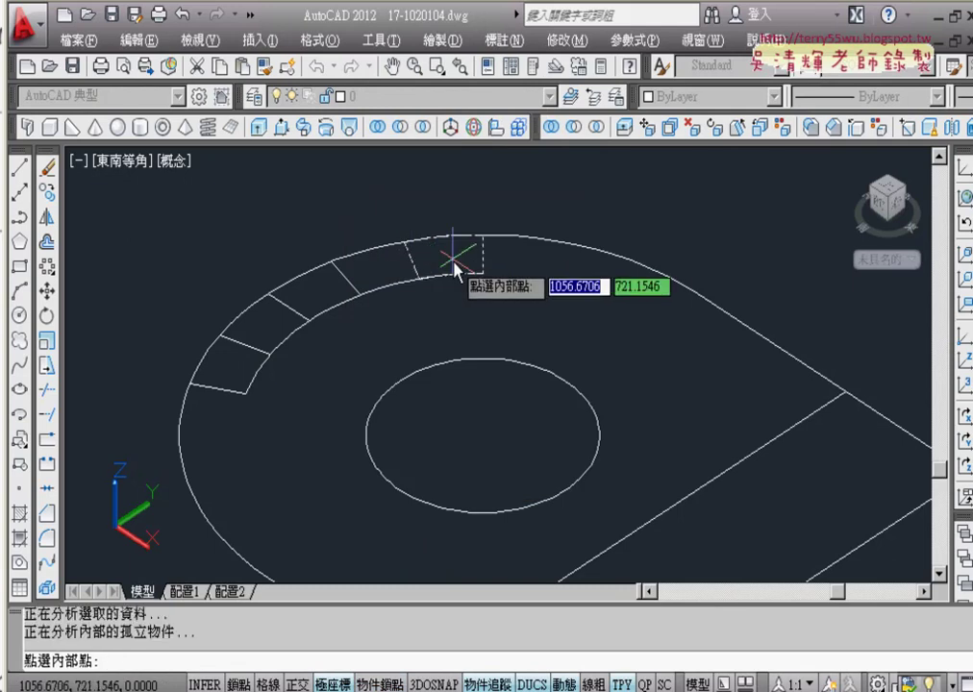
pyautogui.click(385, 277)
pyautogui.click(317, 298)
pyautogui.click(271, 326)
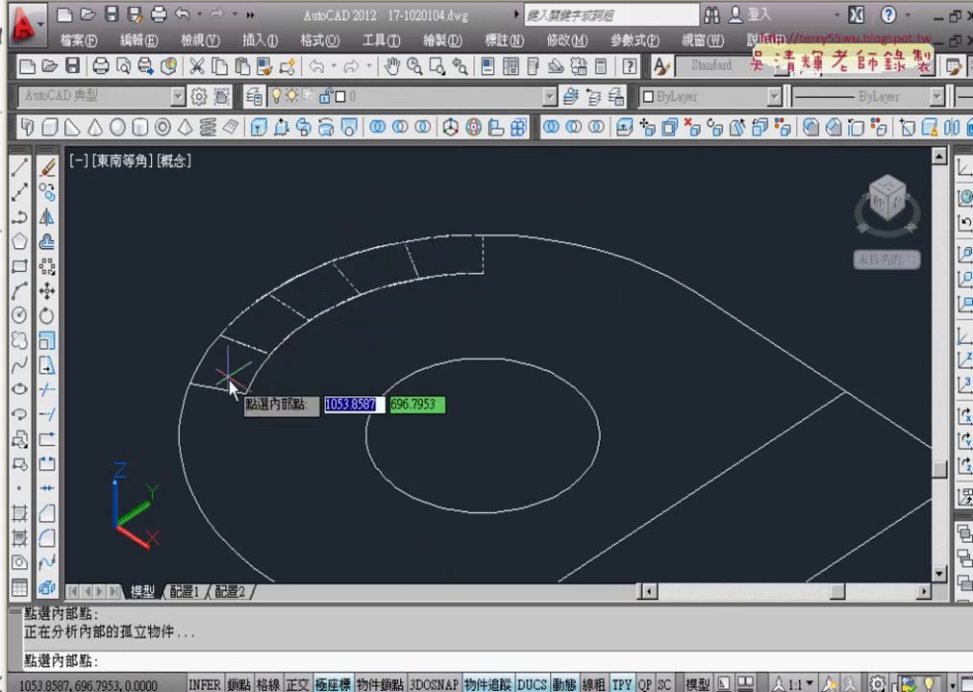
pyautogui.click(228, 385)
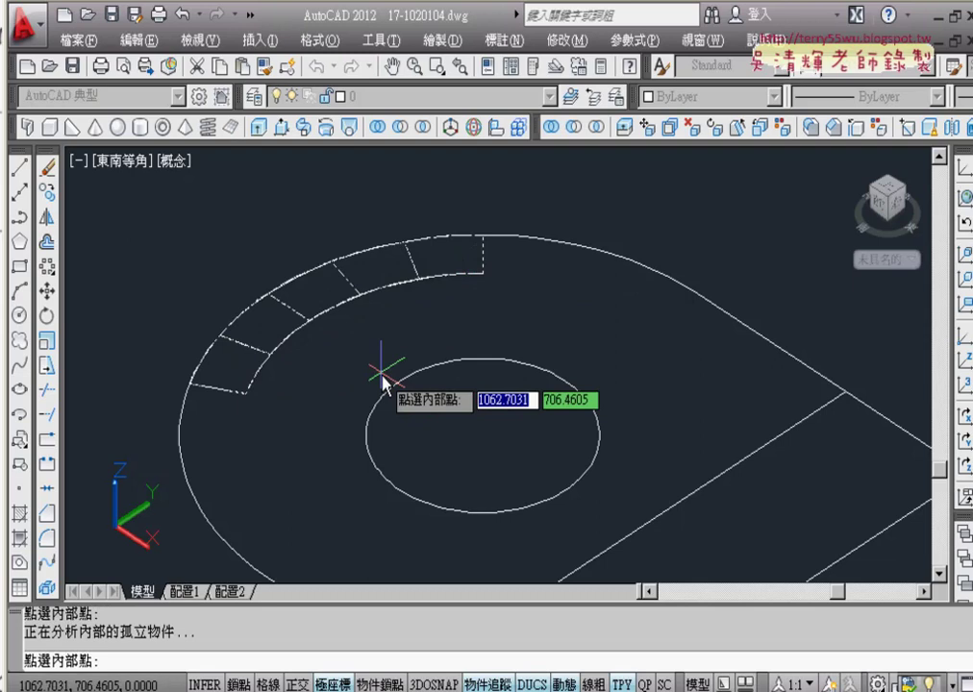
pyautogui.press('Return')
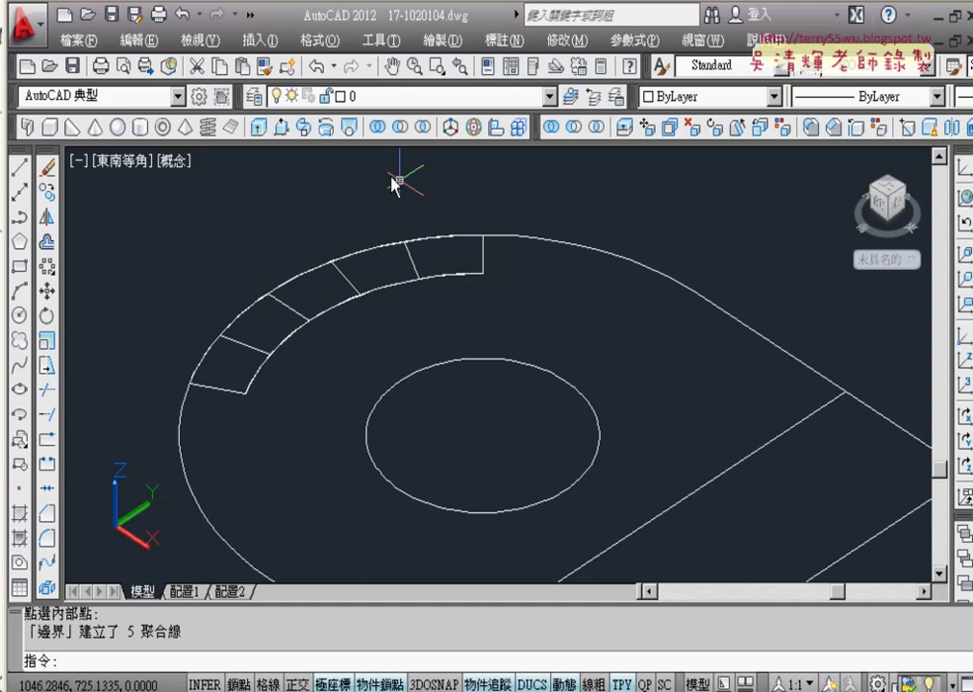
# Step: Extrude two of the arc cells into solids 20 units high
pyautogui.click(260, 131)
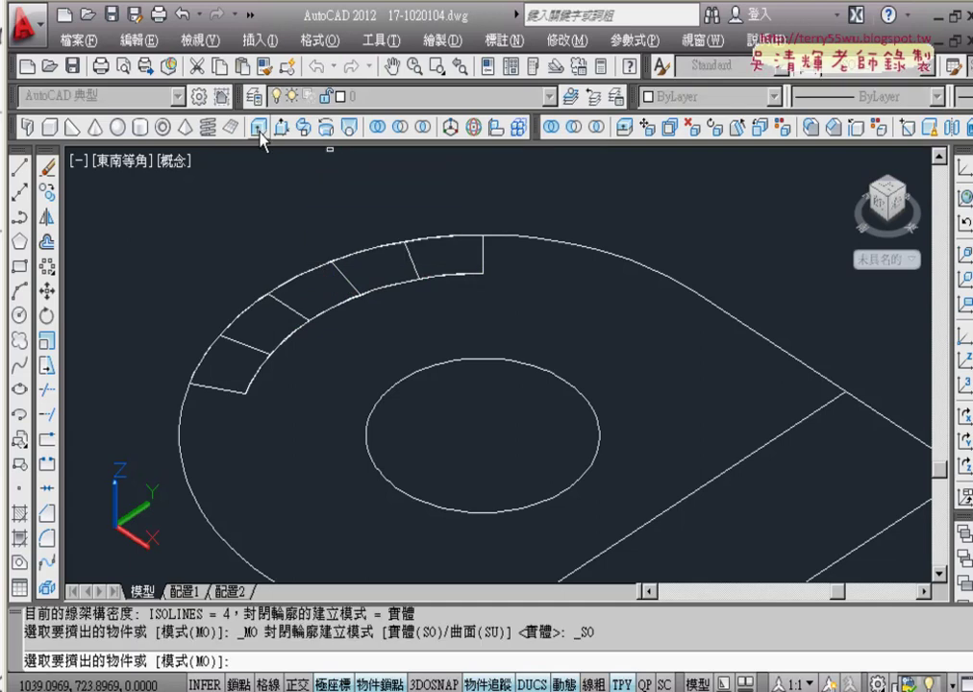
pyautogui.click(375, 253)
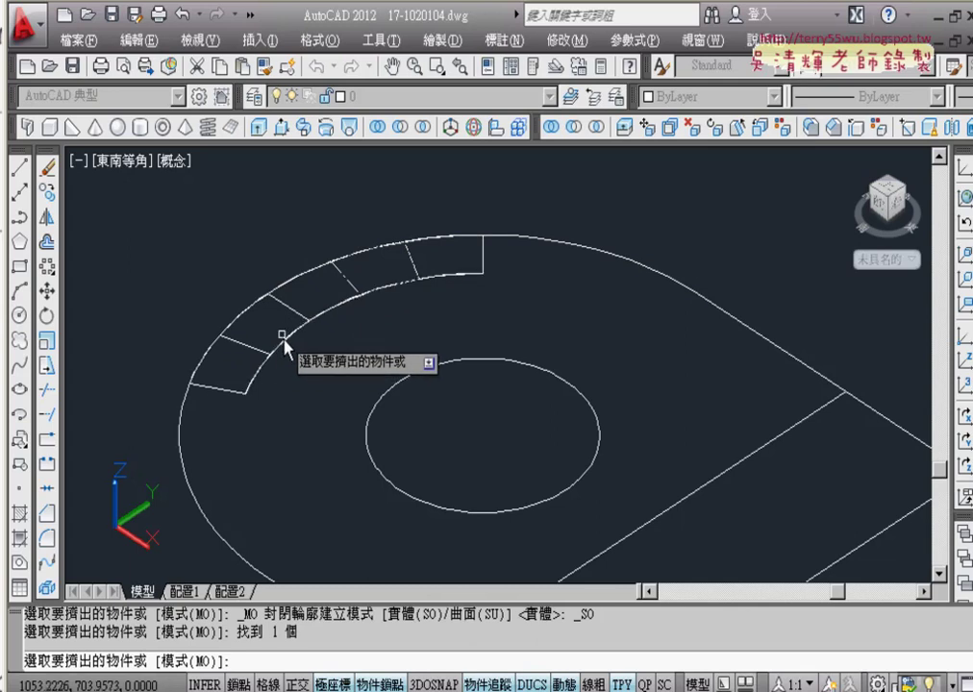
pyautogui.click(287, 338)
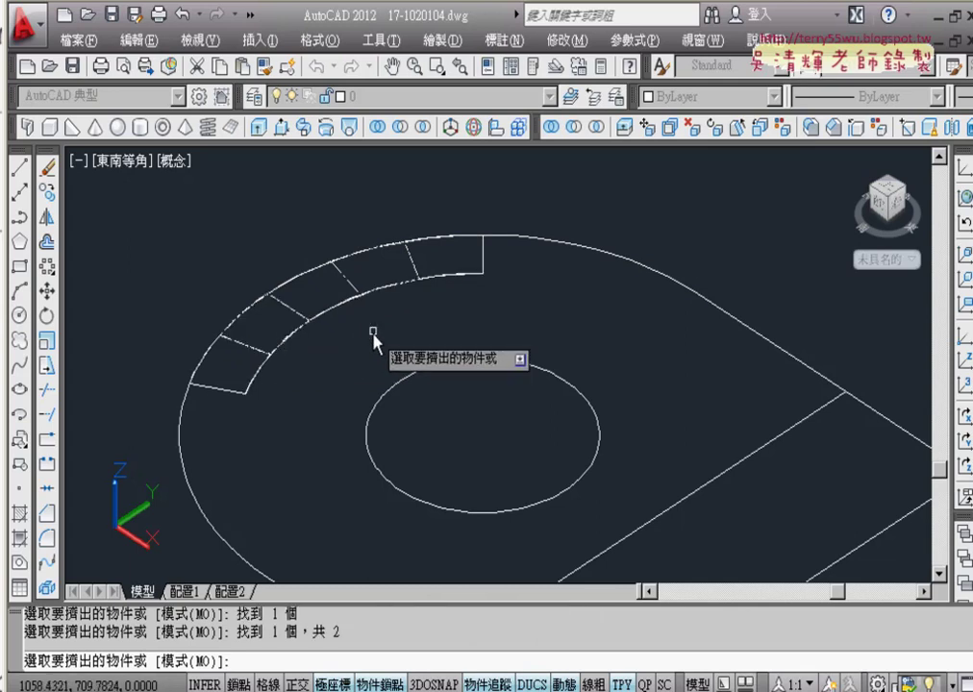
pyautogui.press('Return')
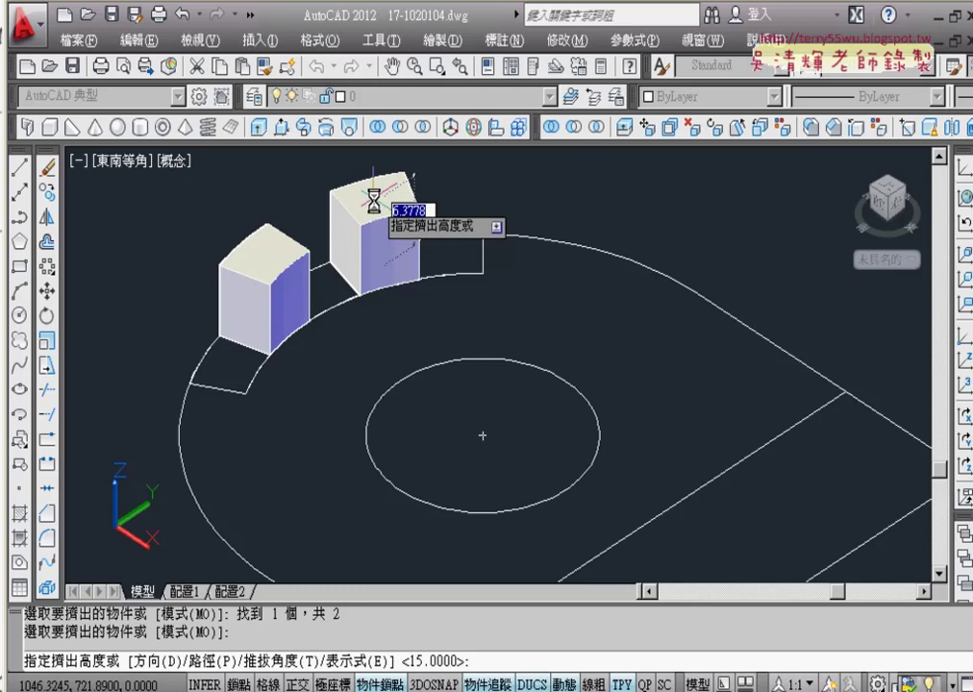
pyautogui.write('20')
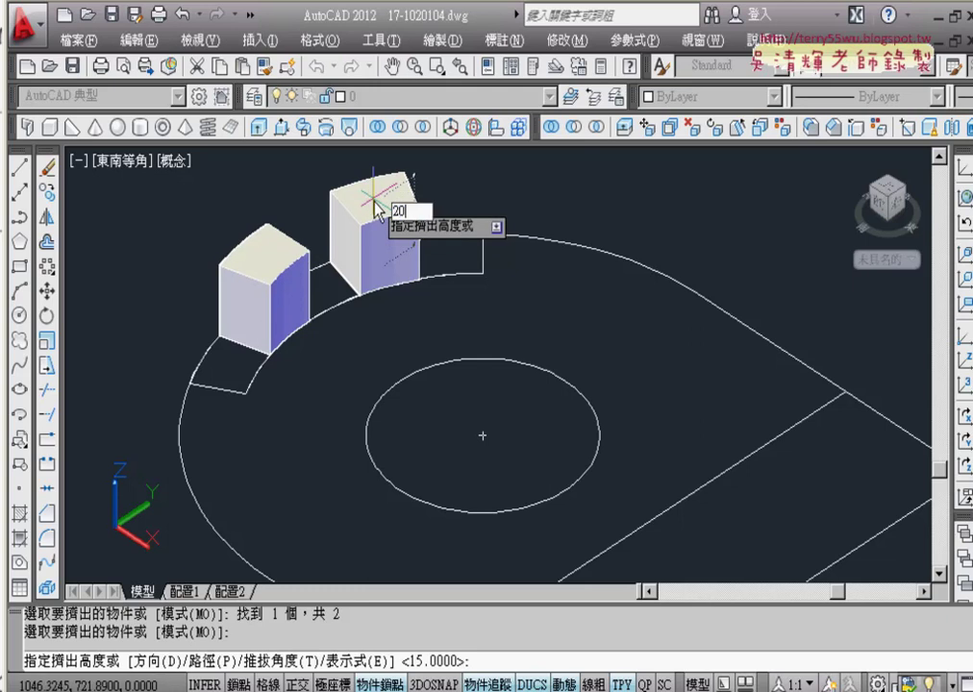
pyautogui.press('Return')
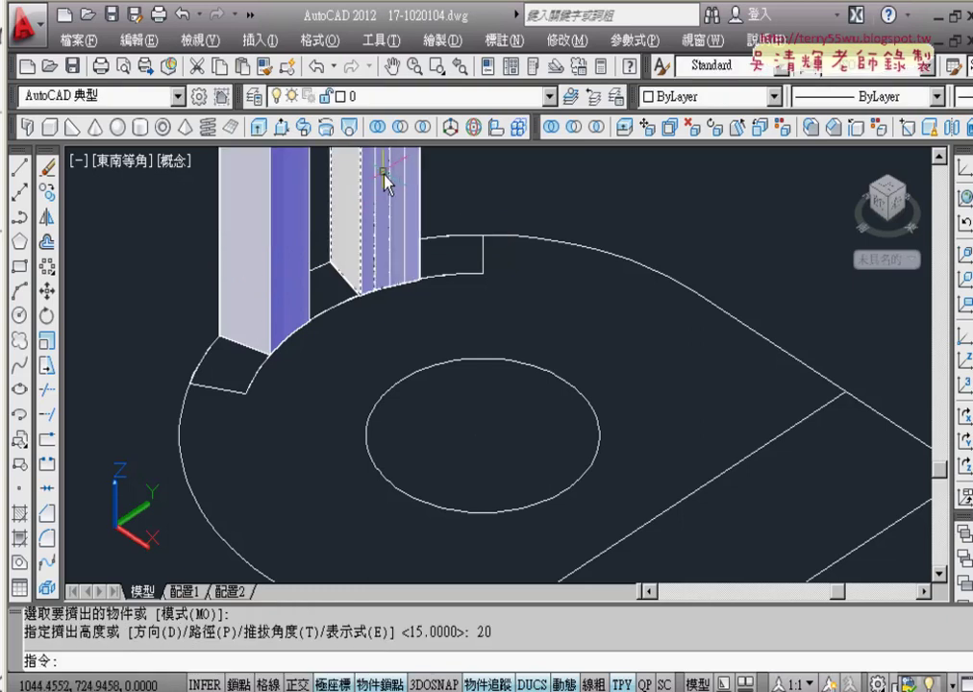
pyautogui.click(261, 134)
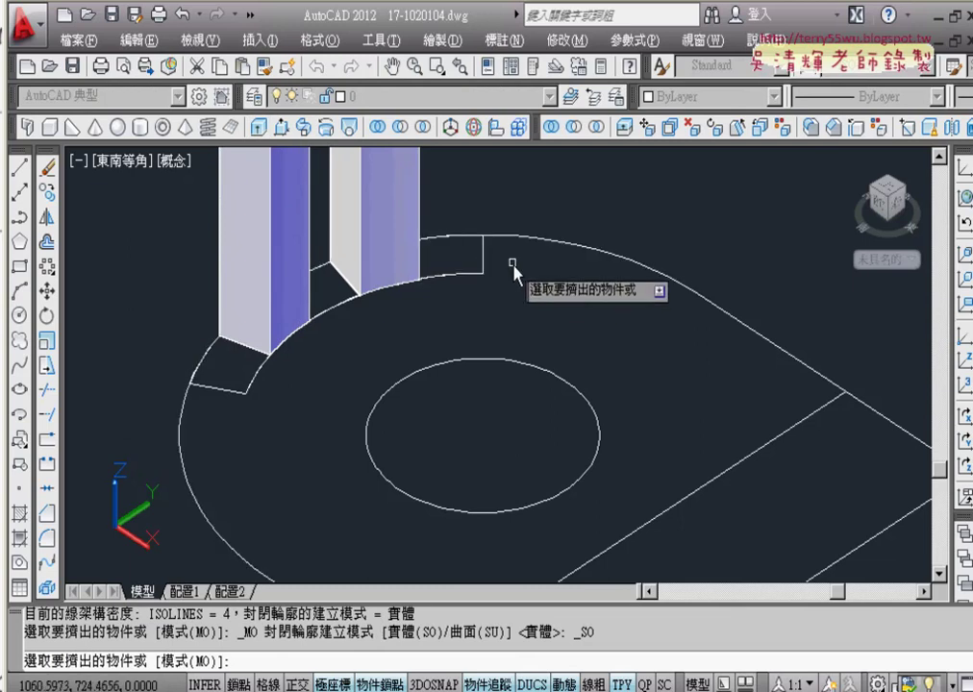
# Step: Erase the leftover outline at the arc's right end beside the second solid
pyautogui.press('Escape')
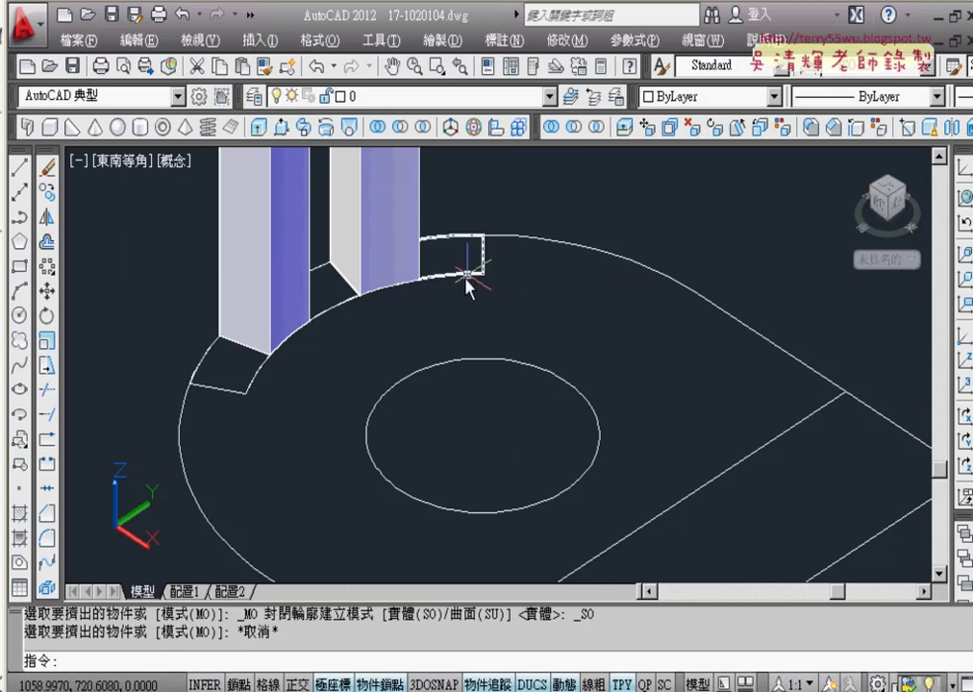
pyautogui.click(357, 304)
pyautogui.press('Delete')
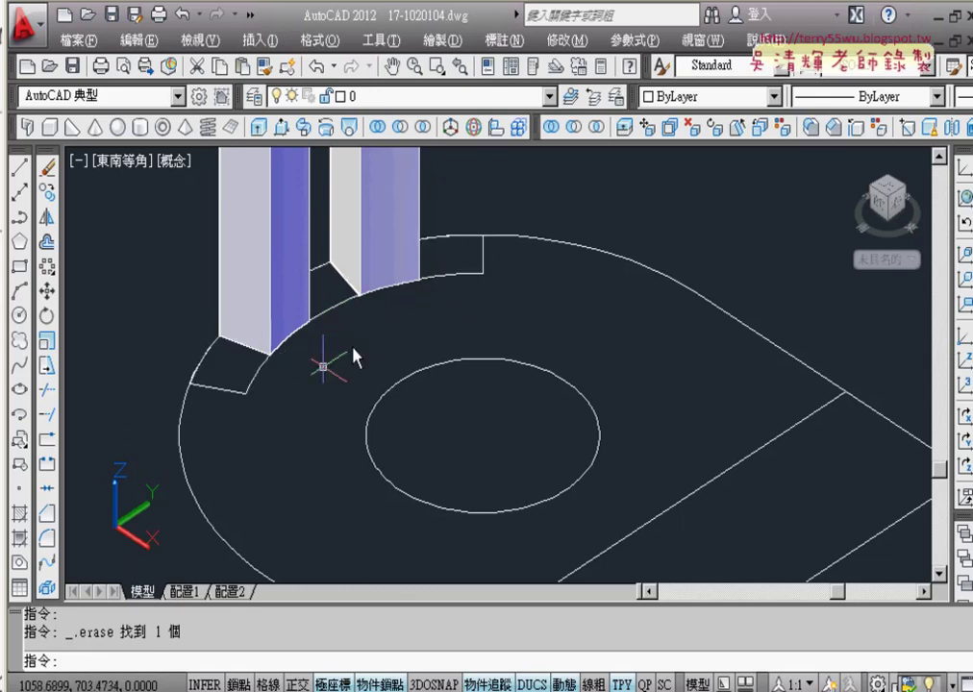
pyautogui.click(259, 132)
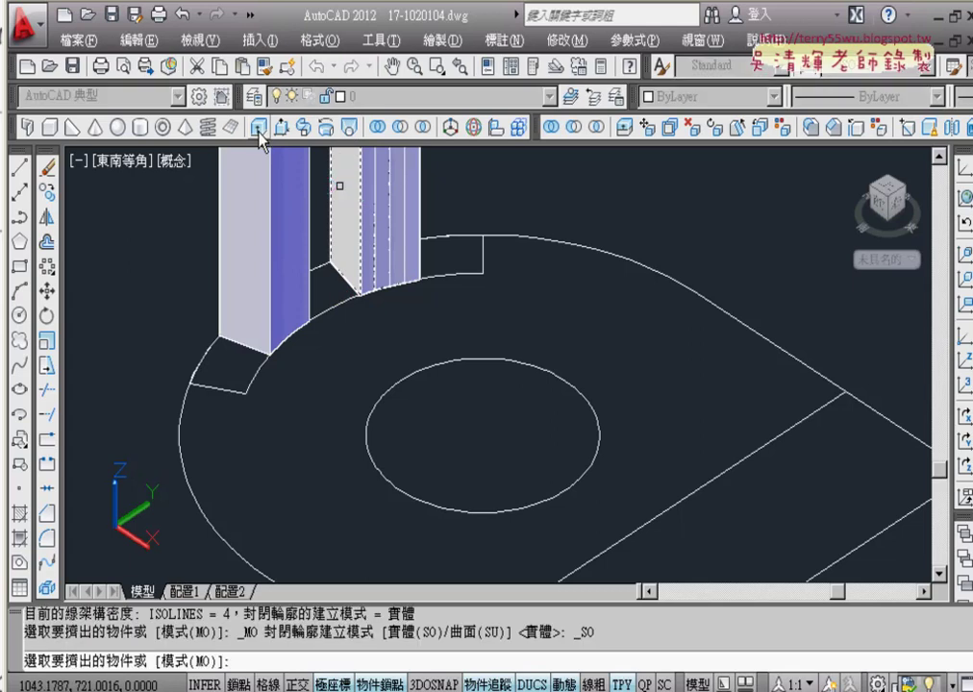
# Step: Extrude the three remaining arc regions into solids 15 units high
pyautogui.click(457, 277)
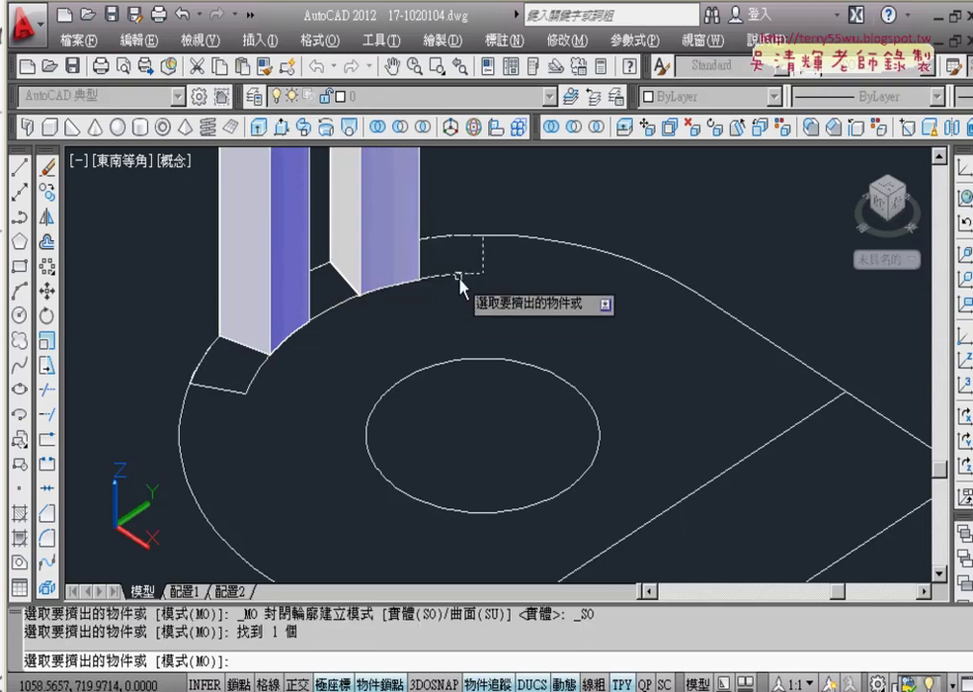
pyautogui.click(353, 308)
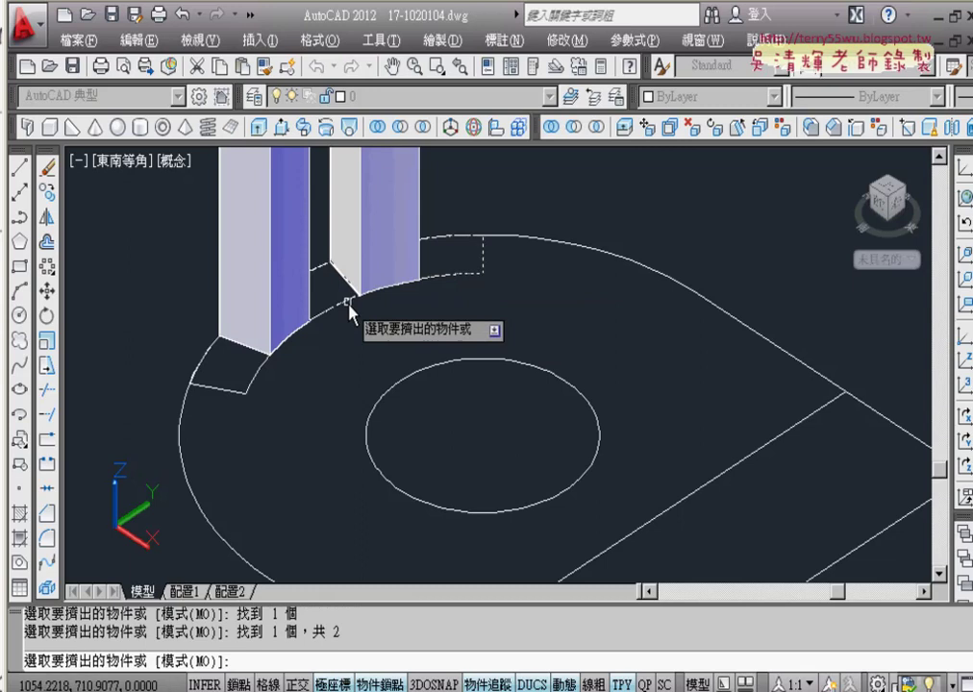
pyautogui.click(269, 387)
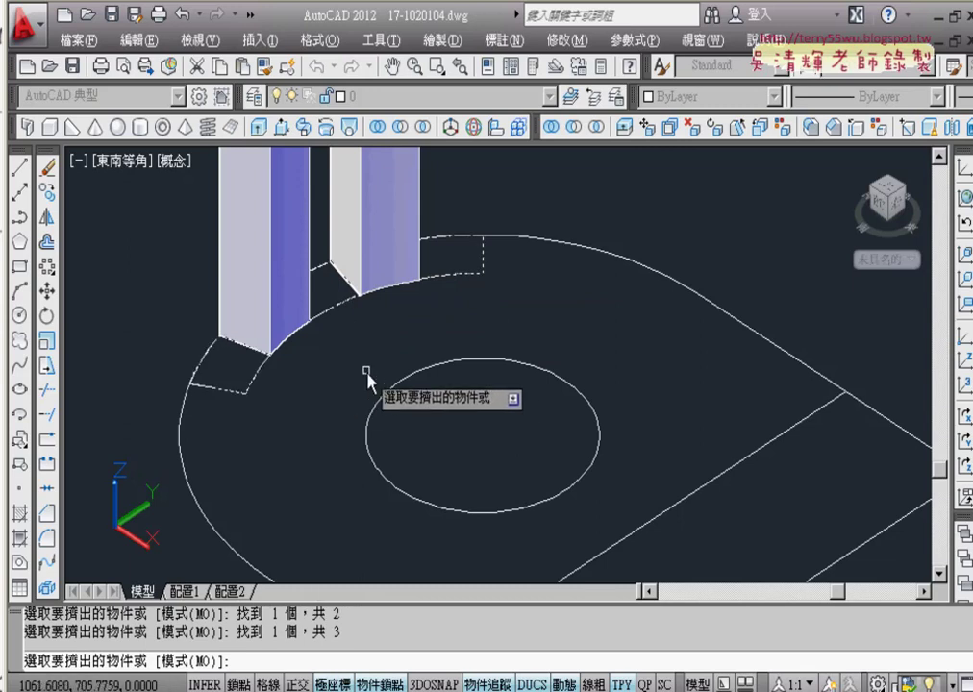
pyautogui.press('Return')
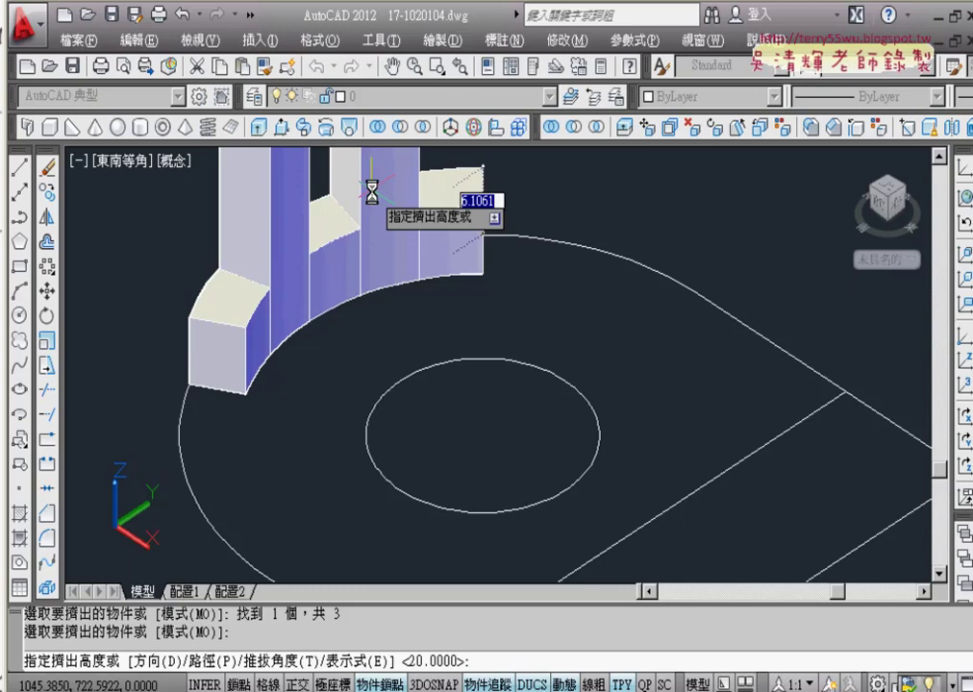
pyautogui.write('15')
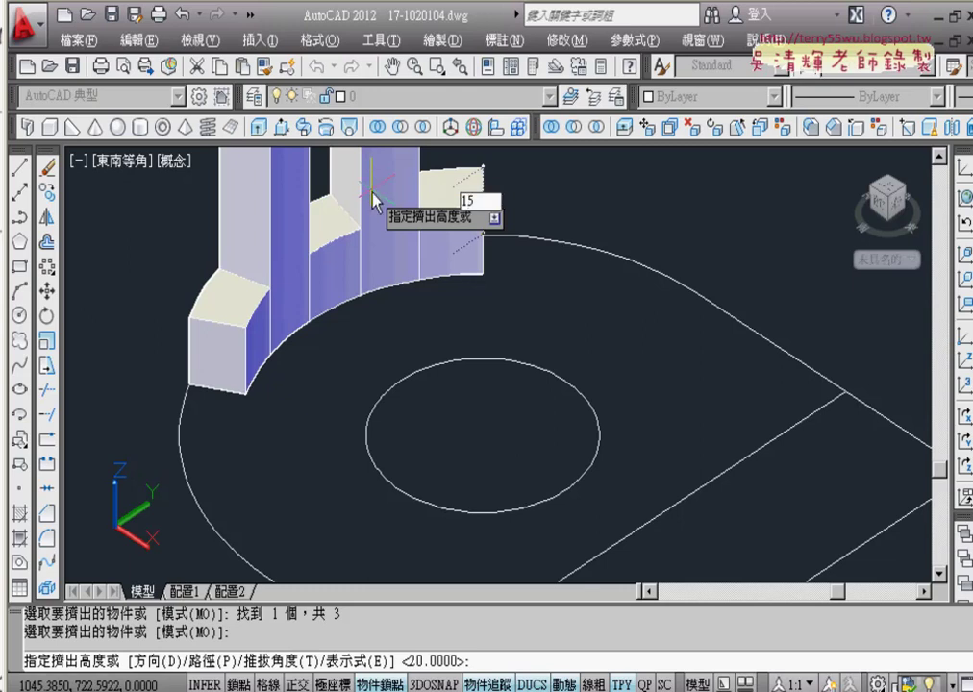
pyautogui.press('Return')
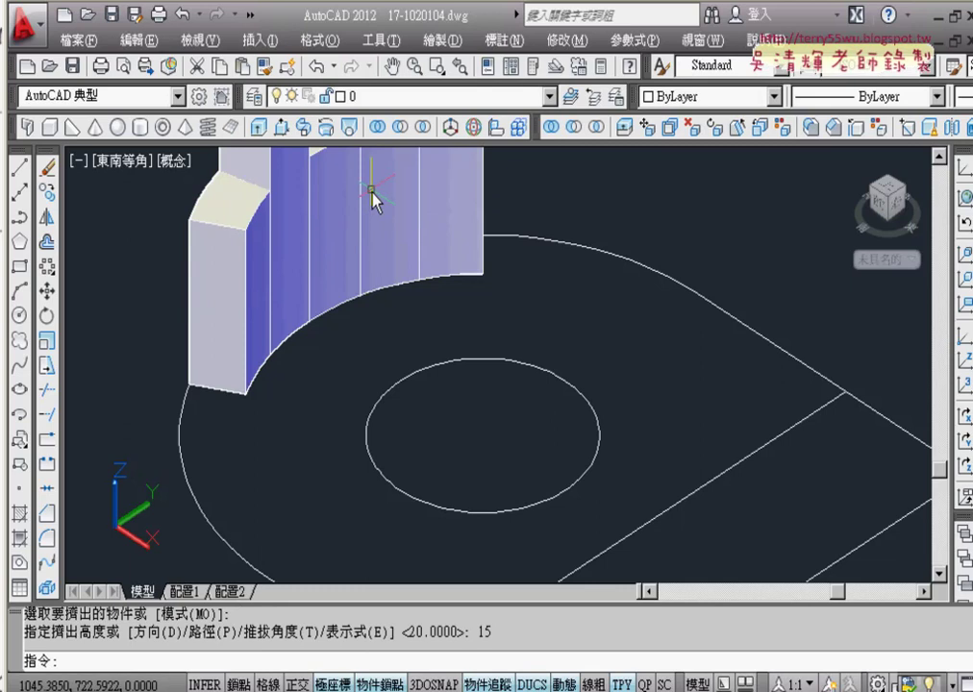
# Step: Press-pull the area between the central circle and outer outline up 20, leaving a hole
pyautogui.click(282, 127)
pyautogui.click(576, 330)
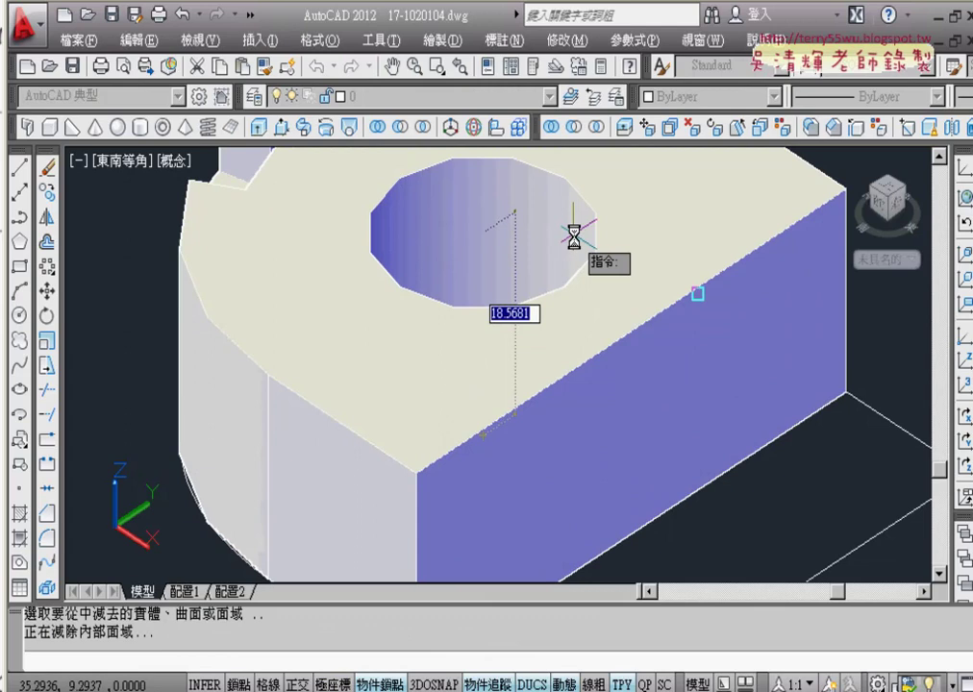
pyautogui.write('20')
pyautogui.press('Return')
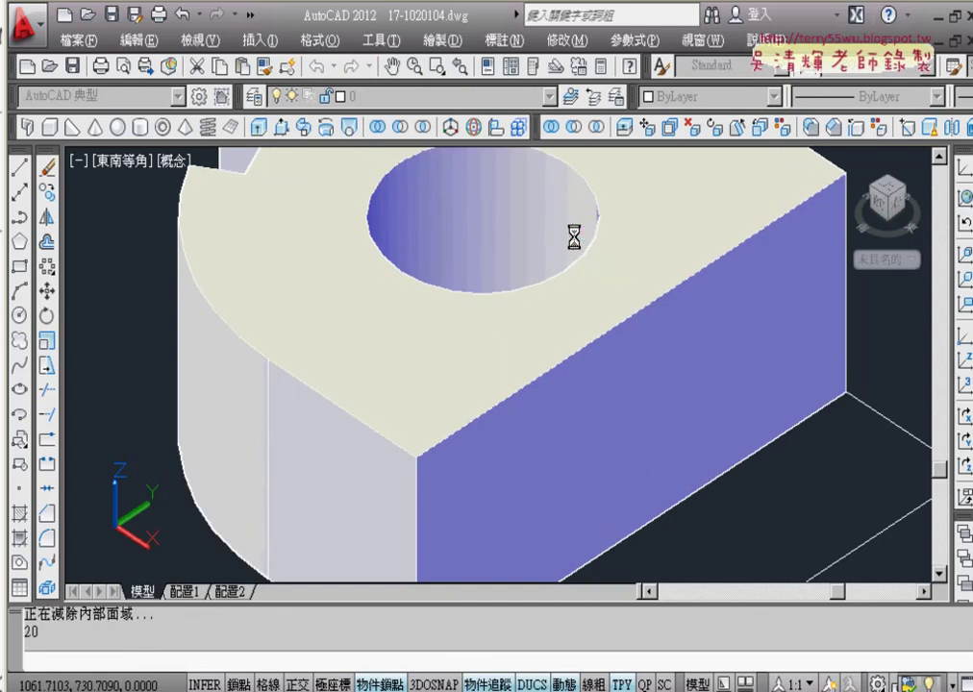
pyautogui.scroll(-3, 359, 315)
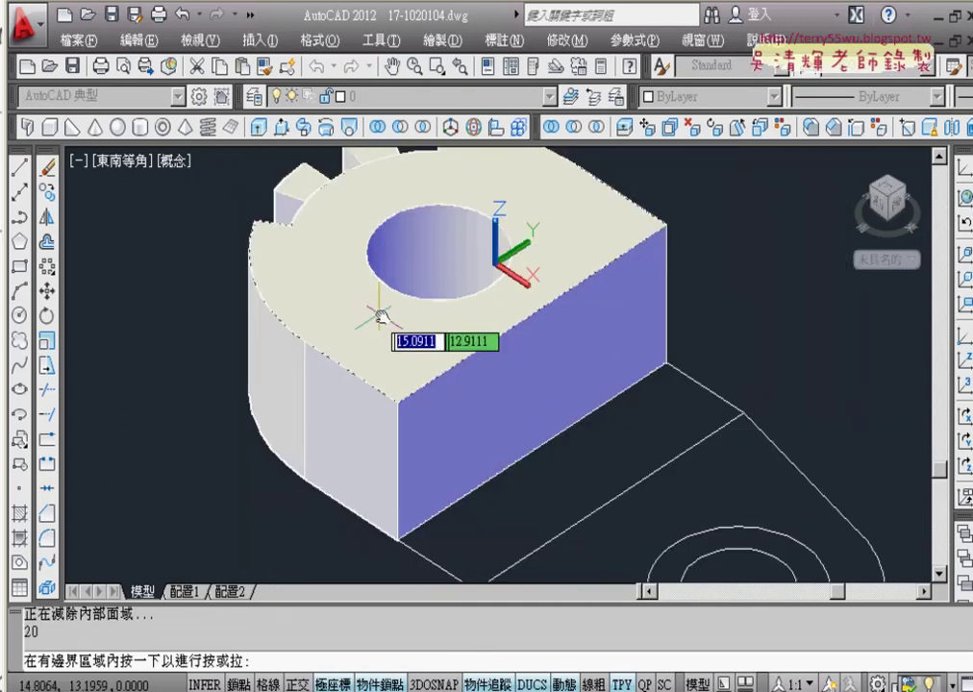
pyautogui.moveTo(507, 254)
pyautogui.mouseDown(button='middle')
pyautogui.moveTo(563, 385)
pyautogui.moveTo(716, 393)
pyautogui.mouseUp(button='middle')
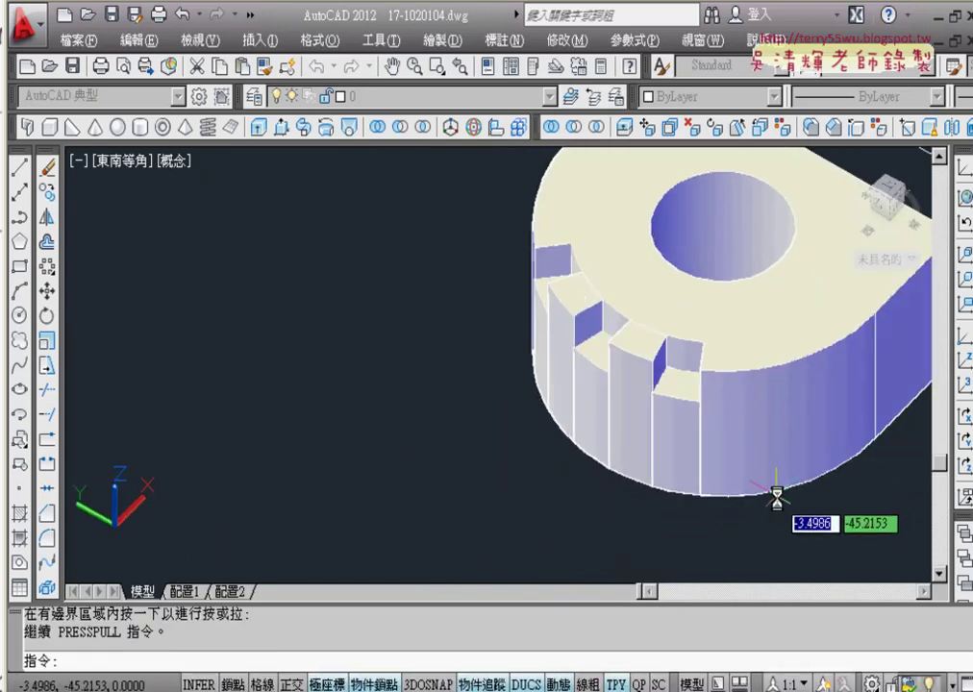
# Step: Union the rounded block and arc solids into a single 3D solid
pyautogui.press('Return')
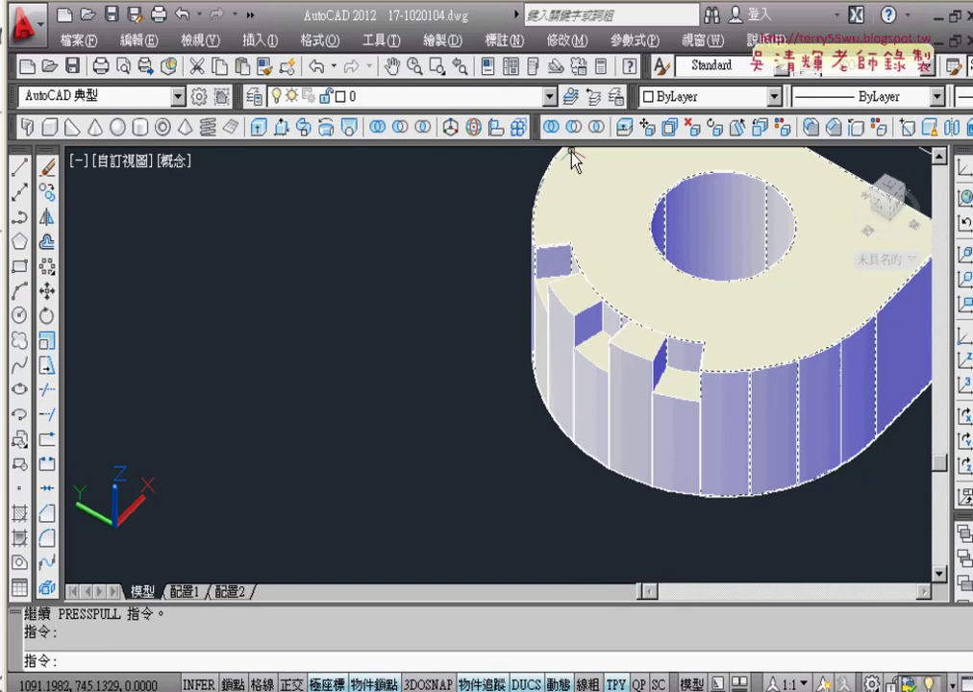
pyautogui.click(553, 127)
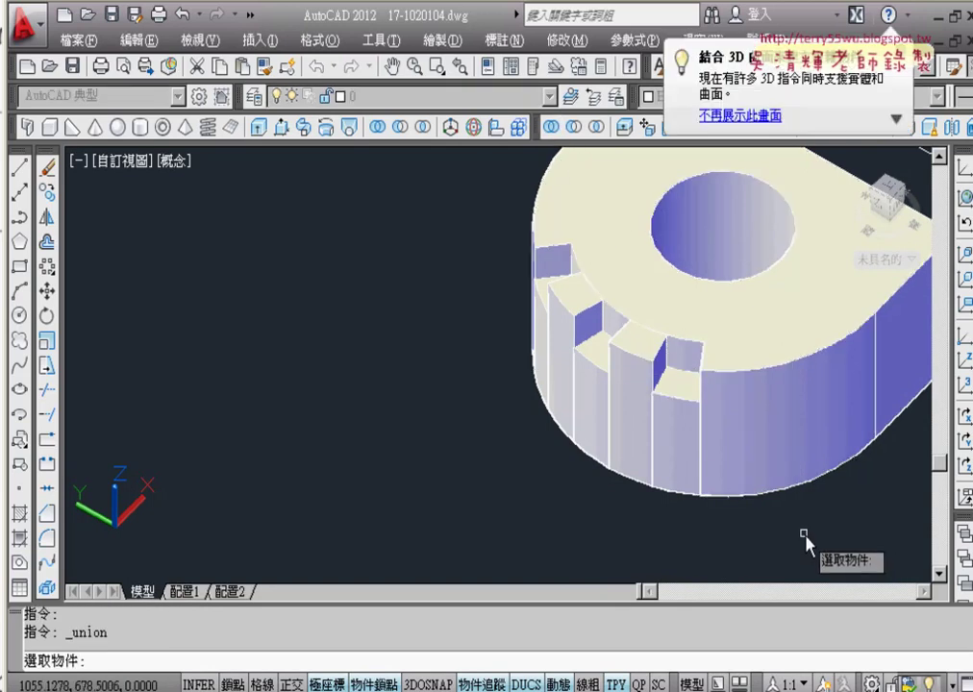
pyautogui.moveTo(808, 375); pyautogui.dragTo(481, 438, button='middle')
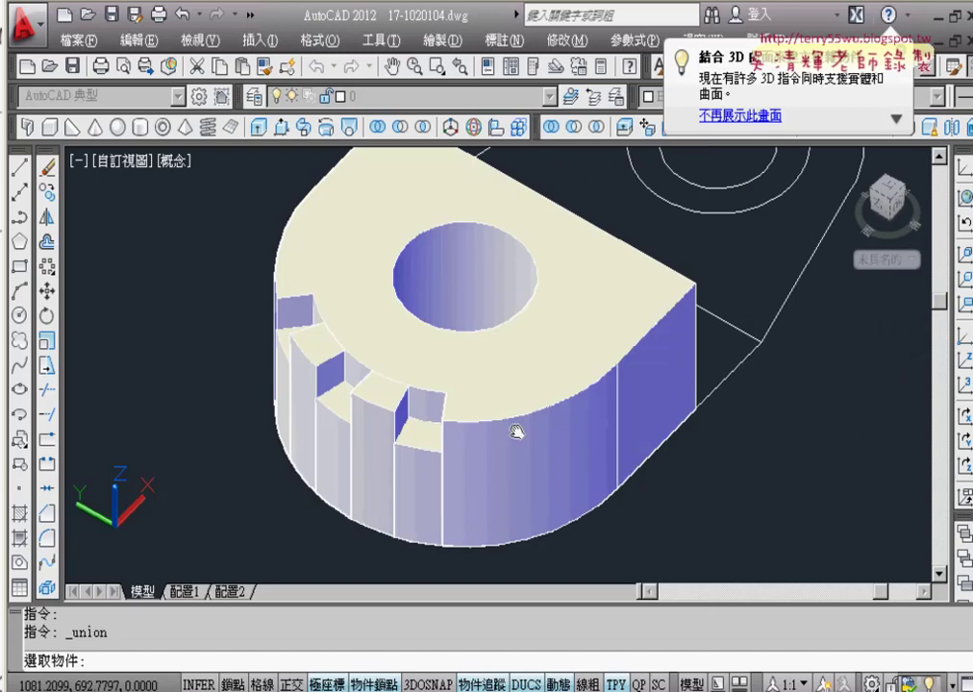
pyautogui.moveTo(656, 477); pyautogui.dragTo(756, 412, button='middle')
pyautogui.click(745, 405)
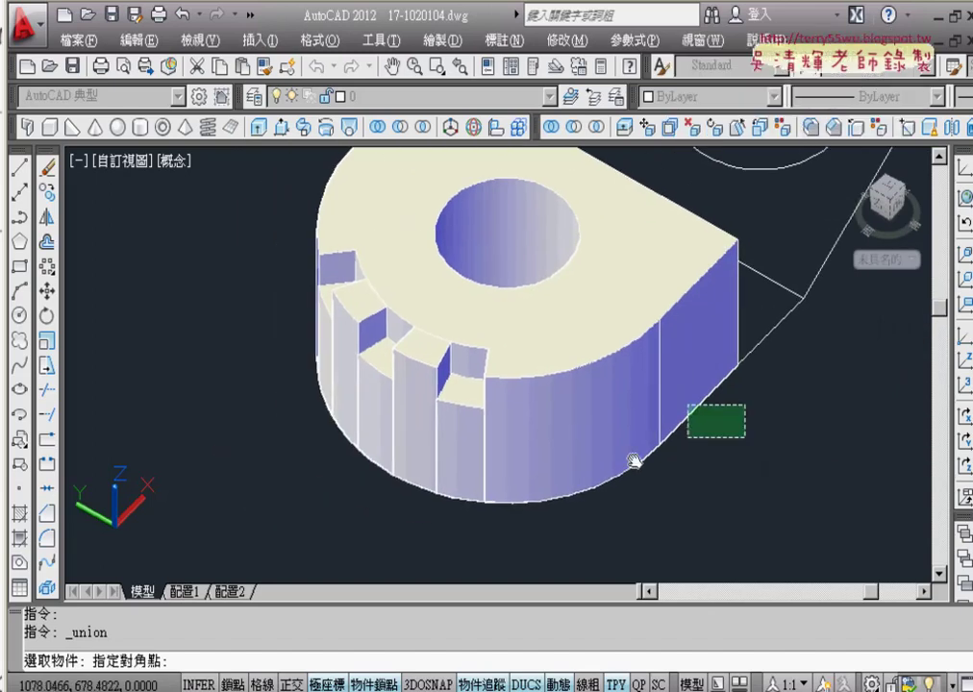
pyautogui.click(188, 501)
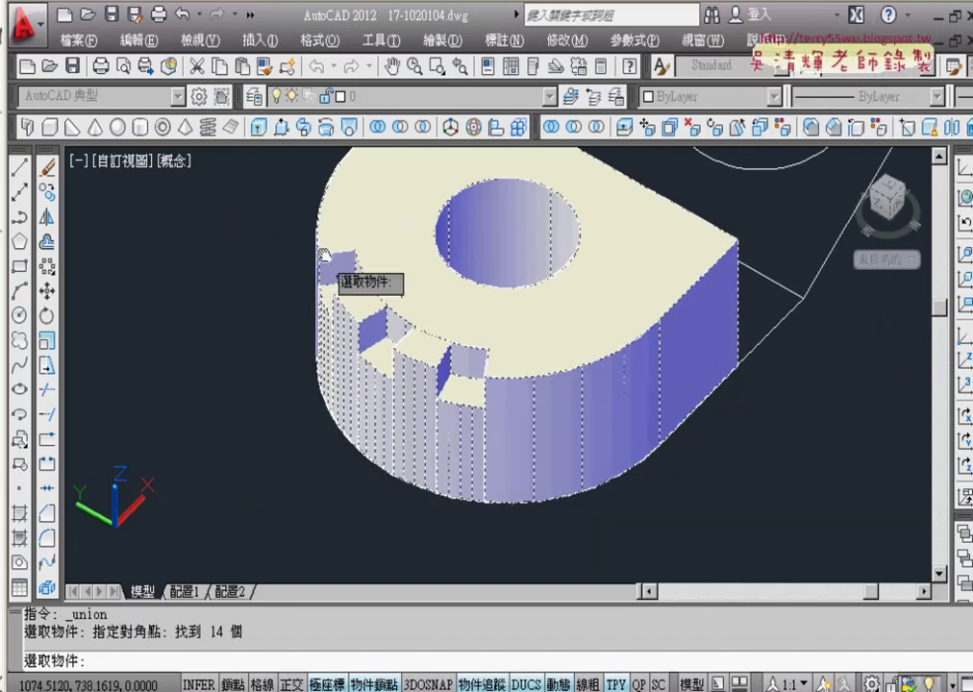
pyautogui.click(245, 204)
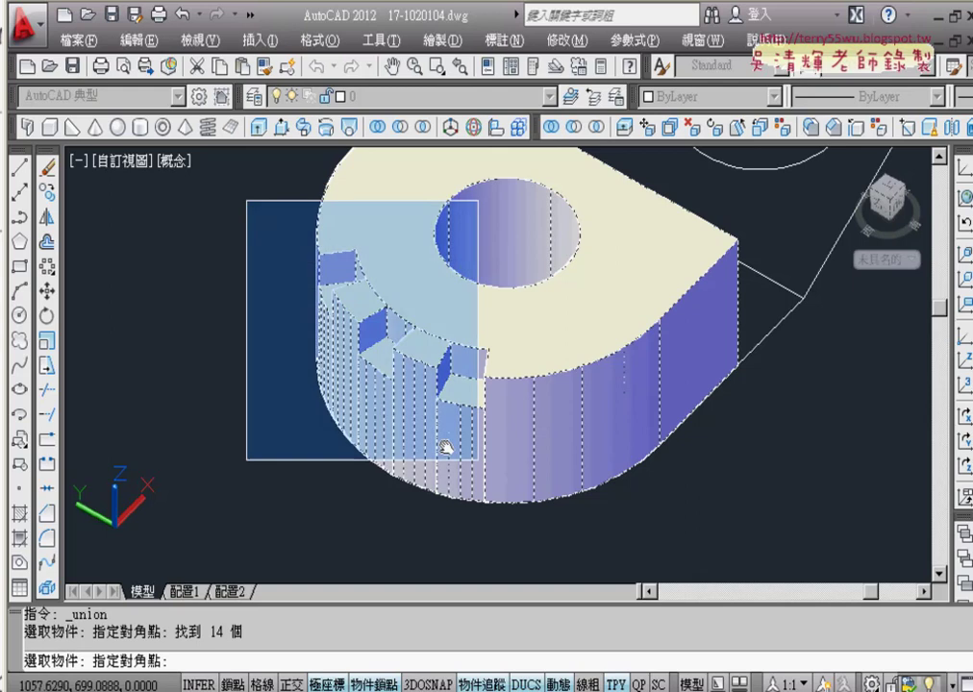
pyautogui.click(606, 529)
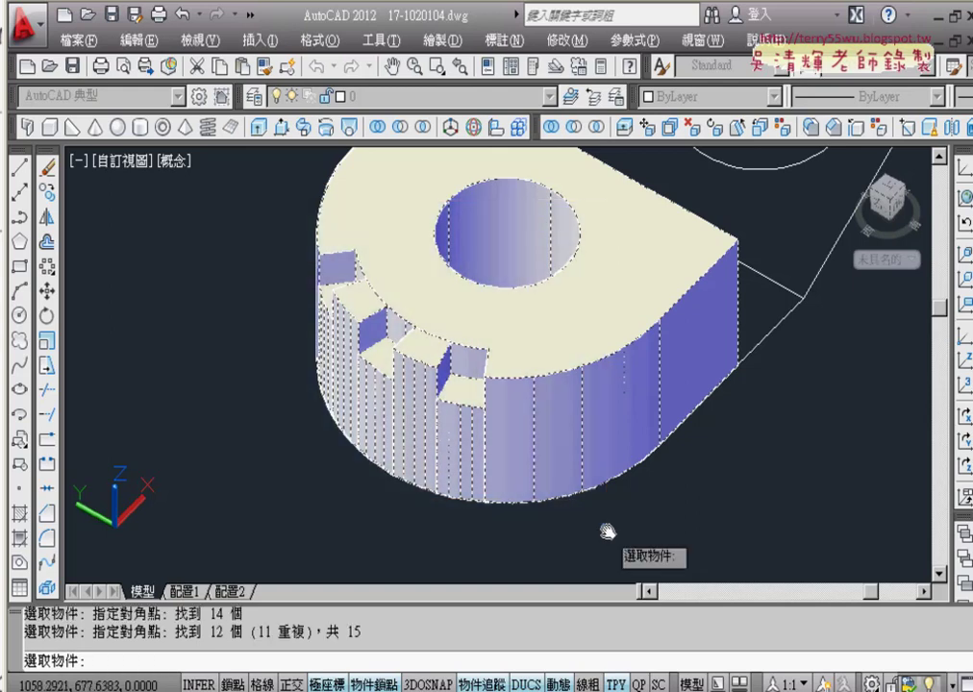
pyautogui.press('Return')
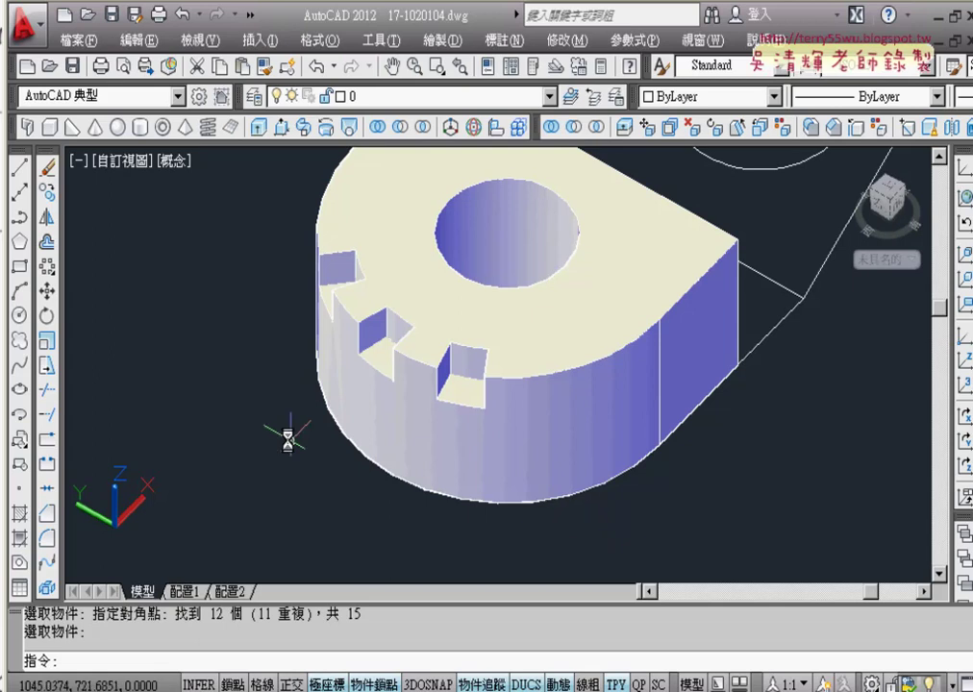
# Step: Orbit and pan the merged model to face its flat end
pyautogui.moveTo(288, 435)
pyautogui.keyDown('shift'); pyautogui.mouseDown(button='middle')
pyautogui.moveTo(374, 440)
pyautogui.moveTo(330, 441)
pyautogui.moveTo(270, 419)
pyautogui.moveTo(241, 393)
pyautogui.mouseUp(button='middle'); pyautogui.keyUp('shift')
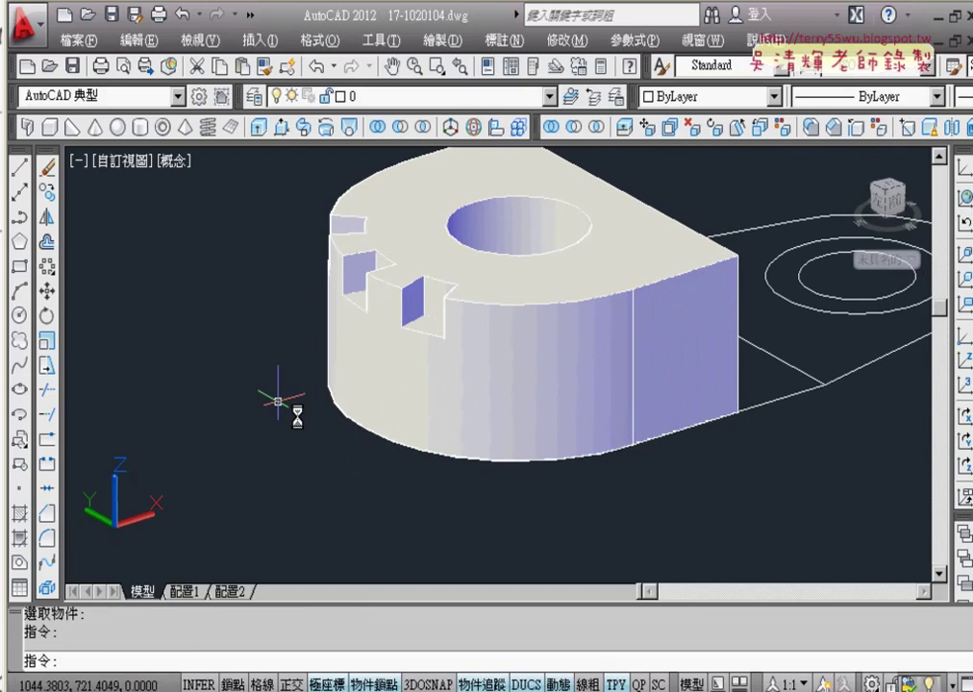
pyautogui.moveTo(548, 388); pyautogui.dragTo(393, 456, button='middle')
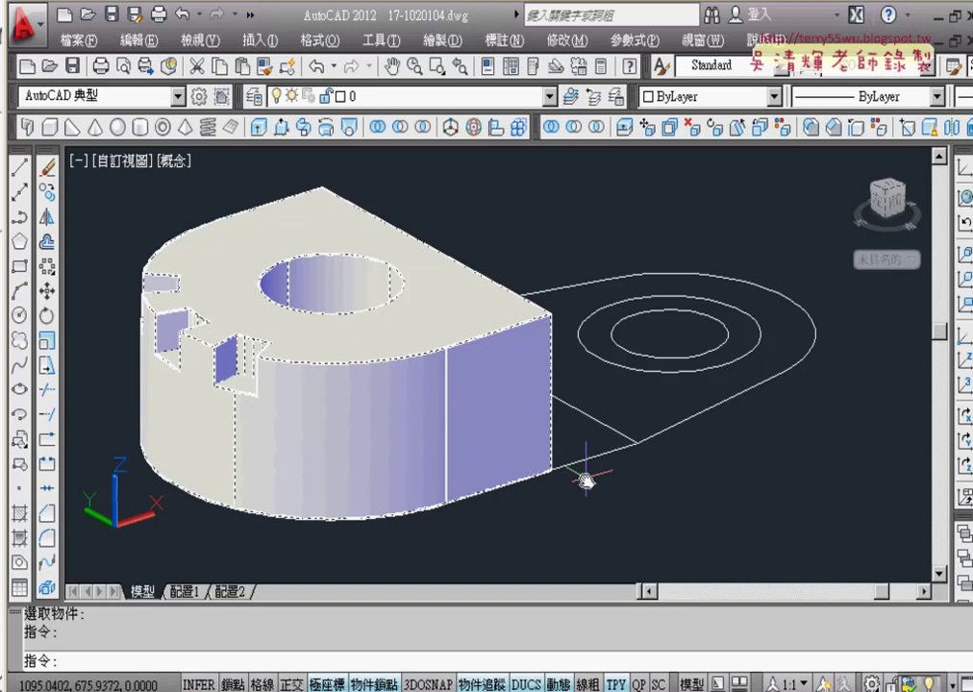
pyautogui.moveTo(585, 497)
pyautogui.keyDown('shift'); pyautogui.mouseDown(button='middle')
pyautogui.moveTo(490, 515)
pyautogui.moveTo(478, 452)
pyautogui.mouseUp(button='middle'); pyautogui.keyUp('shift')
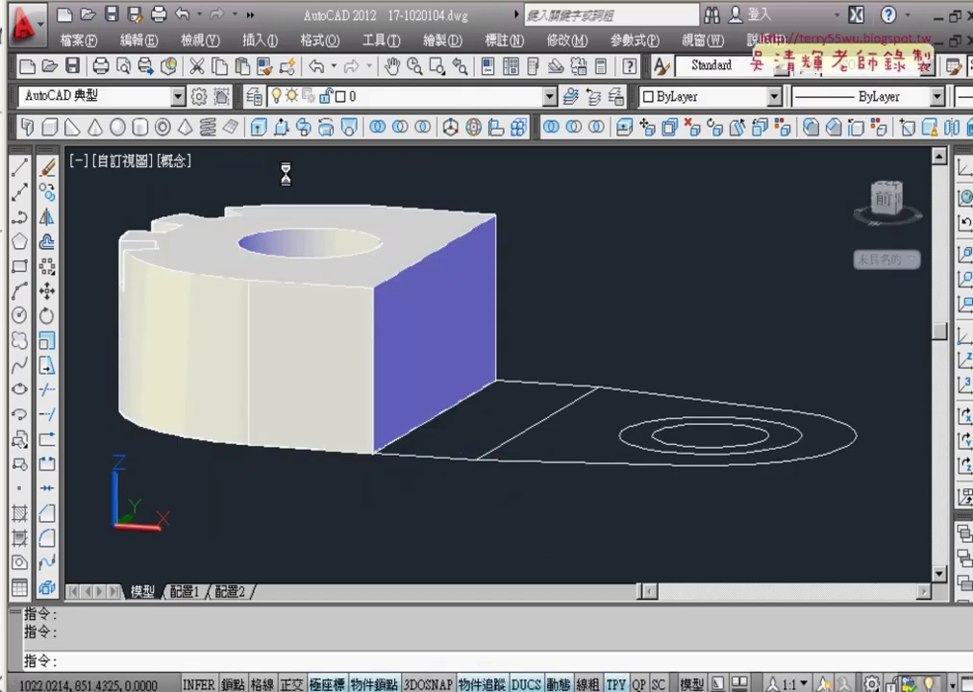
# Step: Press-pull the rectangular region beside the block up 52 units into a wall
pyautogui.click(282, 131)
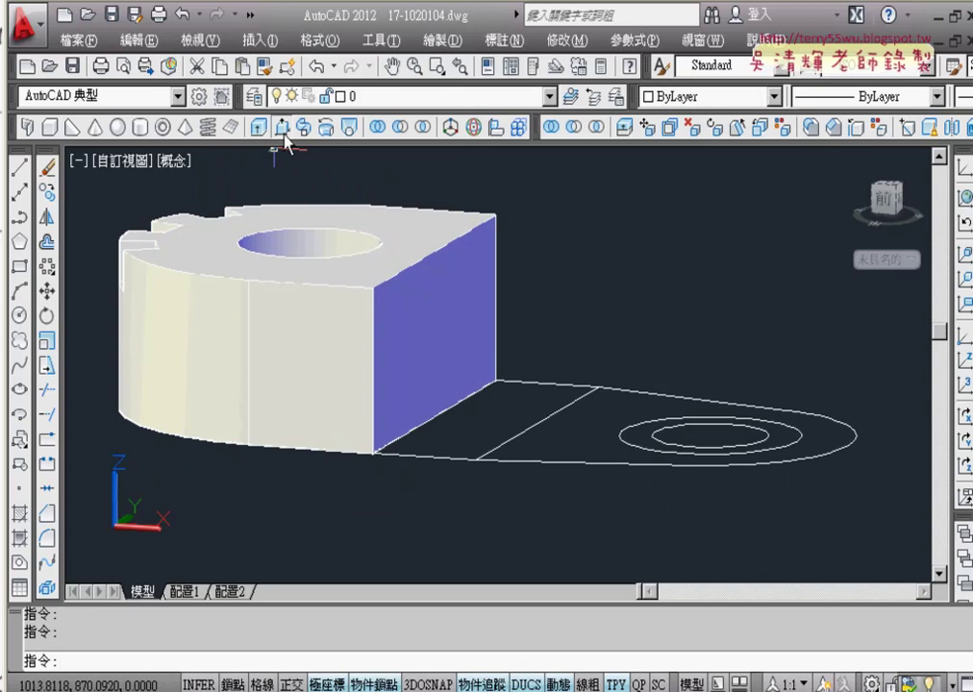
pyautogui.click(482, 436)
pyautogui.write('52')
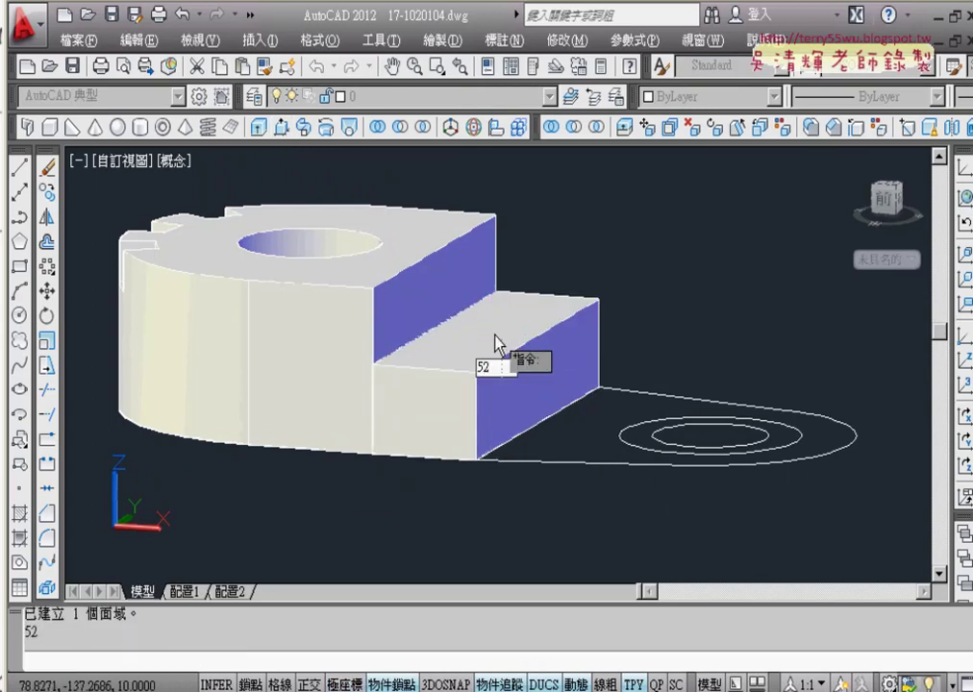
pyautogui.press('Return')
pyautogui.press('Return')
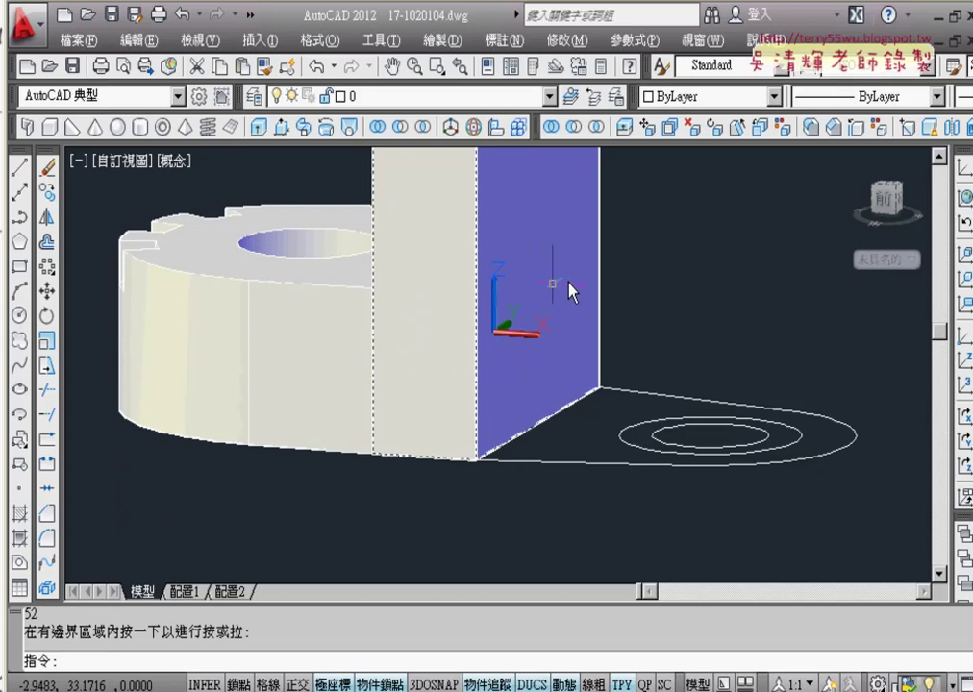
pyautogui.moveTo(608, 433); pyautogui.dragTo(528, 473, button='middle')
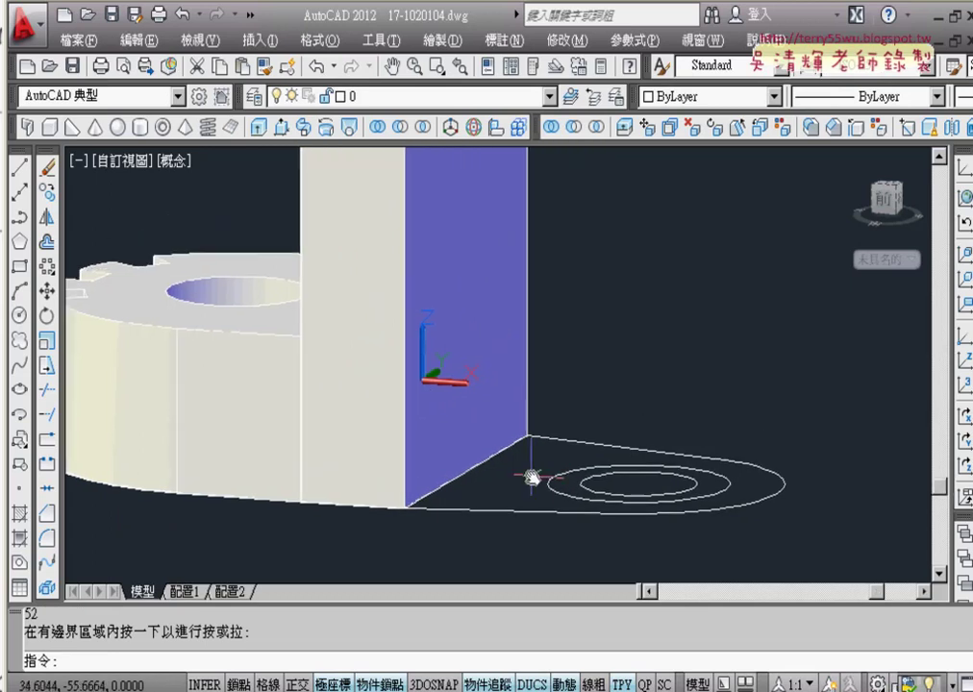
pyautogui.click(124, 164)
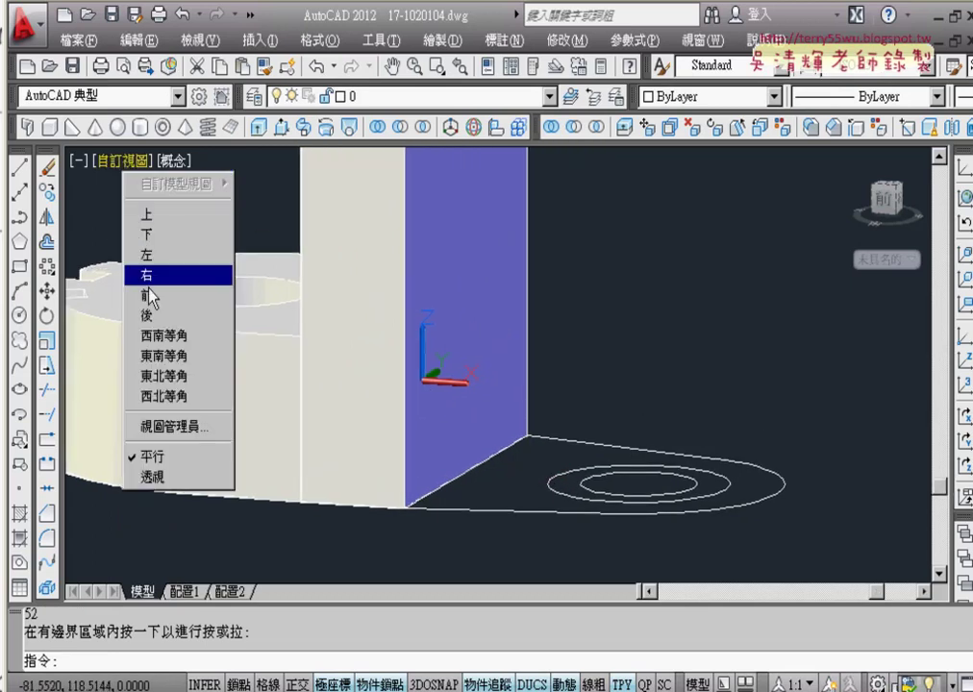
# Step: Switch to SE Isometric view and zoom onto the base plate's two concentric circles
pyautogui.click(185, 355)
pyautogui.moveTo(623, 454)
pyautogui.mouseDown(button='middle')
pyautogui.moveTo(455, 389)
pyautogui.moveTo(475, 346)
pyautogui.mouseUp(button='middle')
pyautogui.scroll(3, 477, 423)
pyautogui.scroll(4, 491, 423)
pyautogui.moveTo(495, 428); pyautogui.dragTo(504, 369, button='middle')
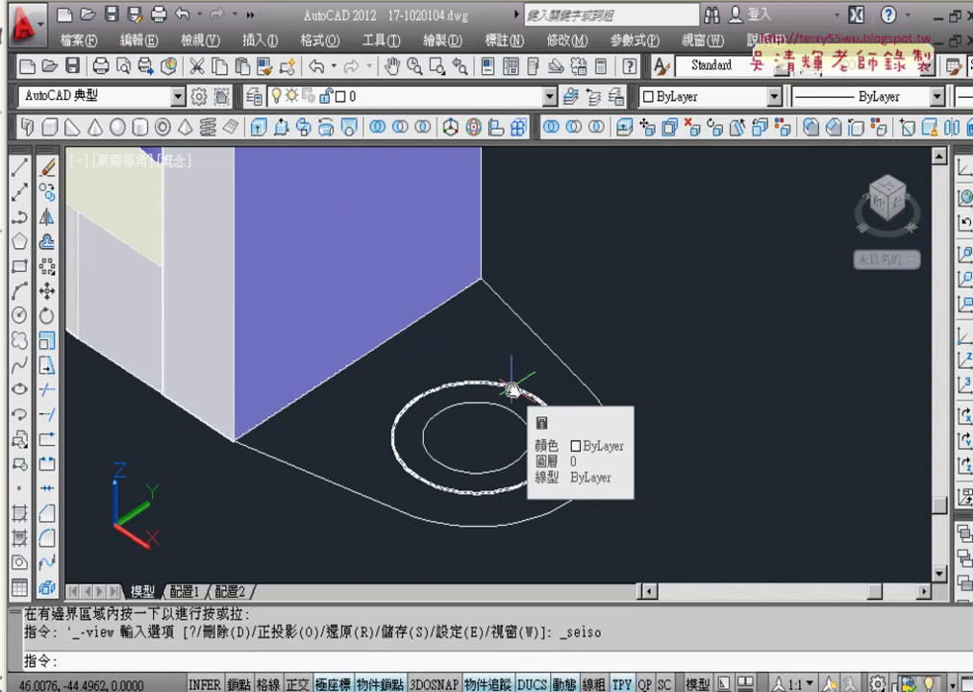
pyautogui.scroll(2, 547, 389)
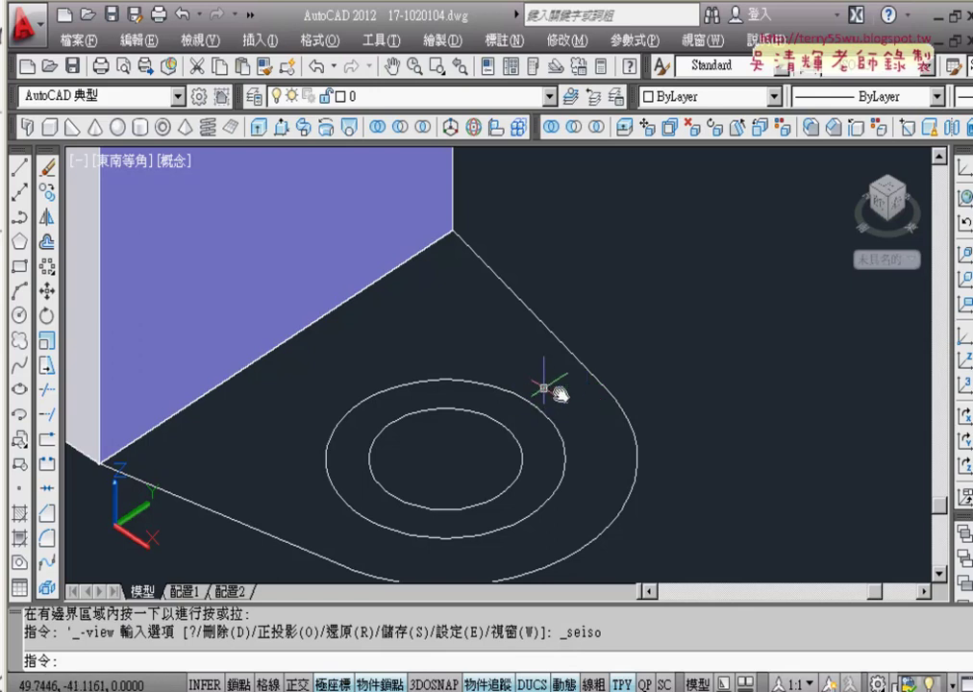
pyautogui.moveTo(558, 394)
pyautogui.mouseDown(button='middle')
pyautogui.moveTo(585, 354)
pyautogui.moveTo(553, 373)
pyautogui.mouseUp(button='middle')
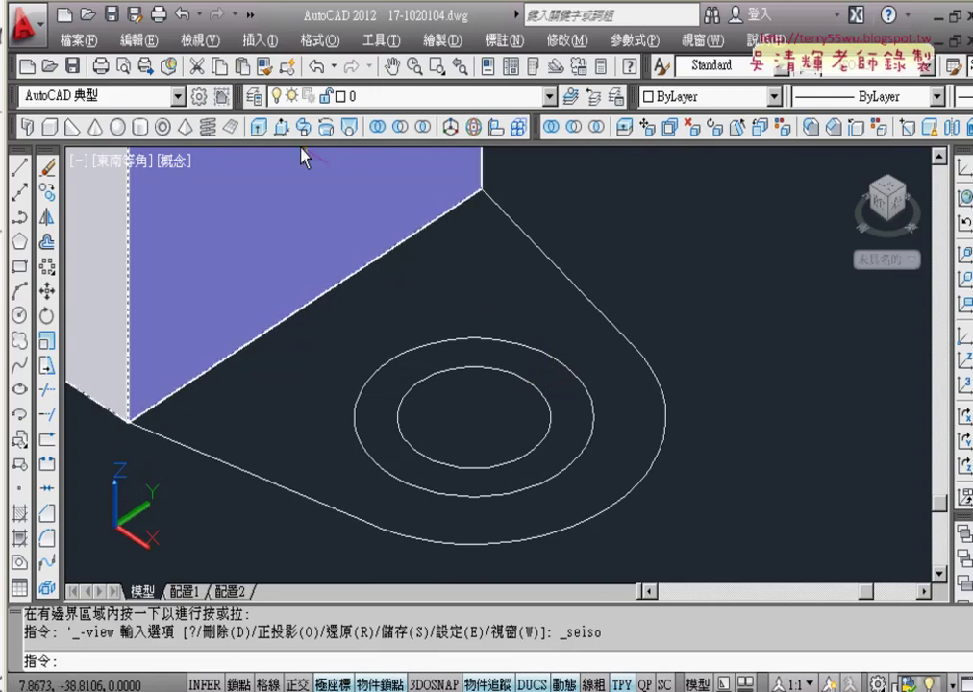
# Step: Press-pull the ring between the two circles to 19 units tall, then select the hollow cylinder
pyautogui.click(282, 126)
pyautogui.click(560, 402)
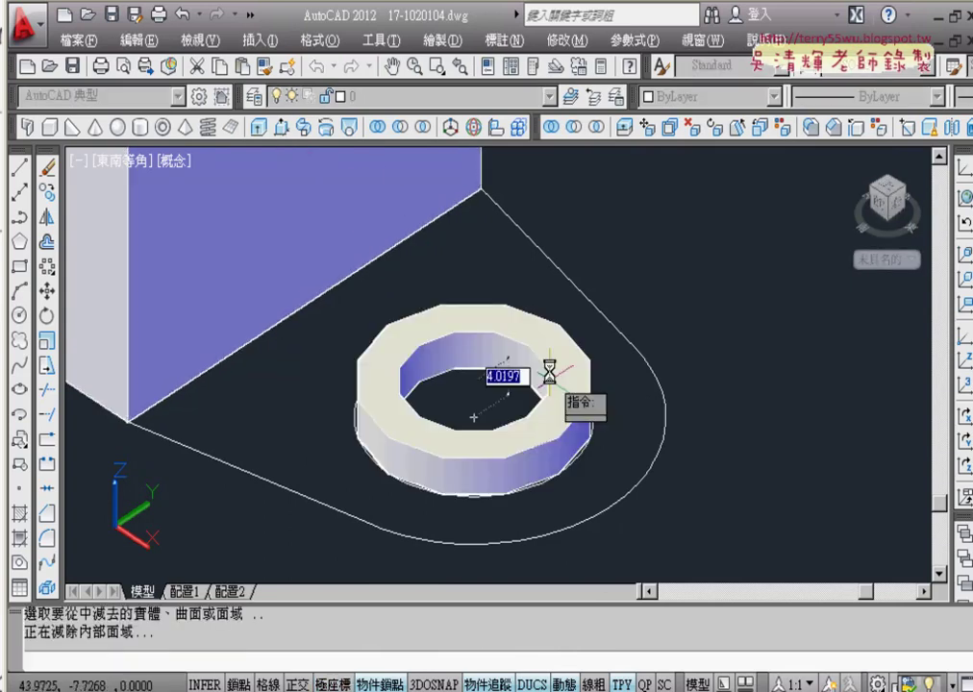
pyautogui.write('19')
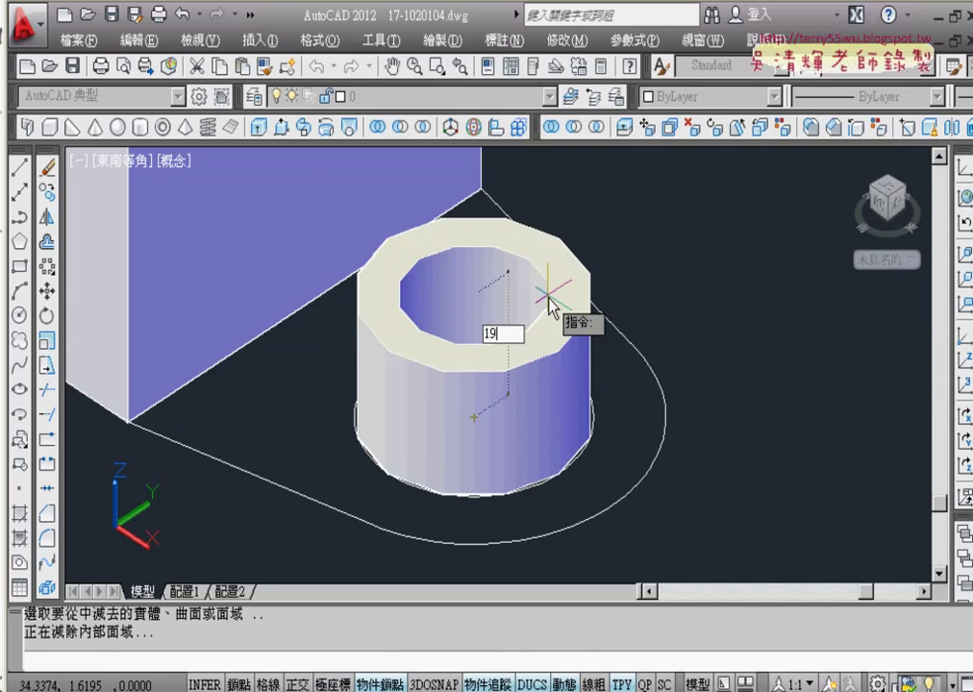
pyautogui.press('Return')
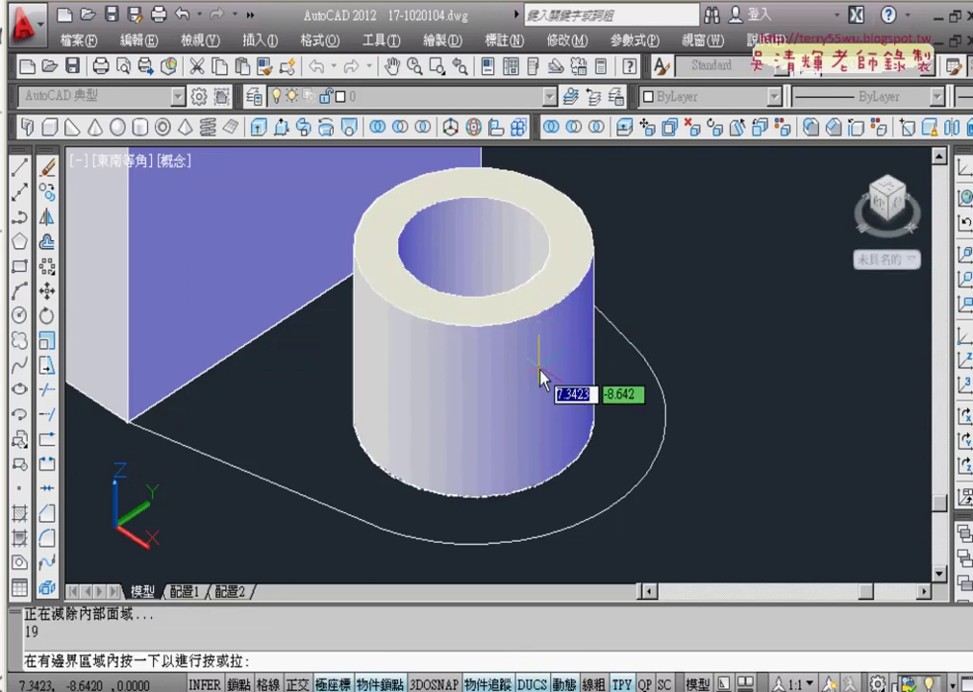
pyautogui.click(485, 374)
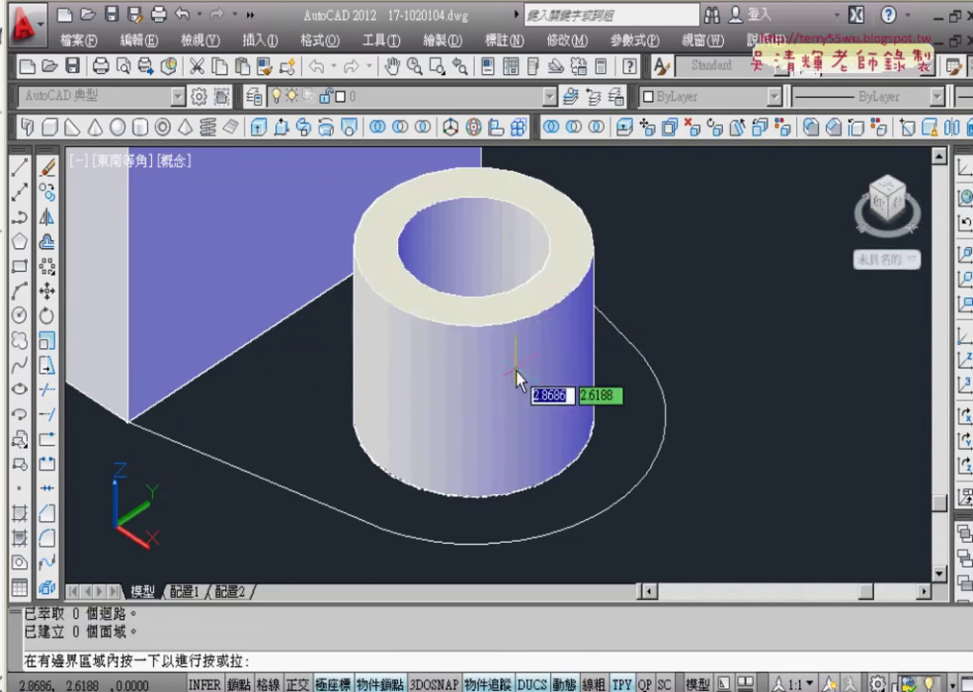
pyautogui.press('Return')
pyautogui.click(516, 377)
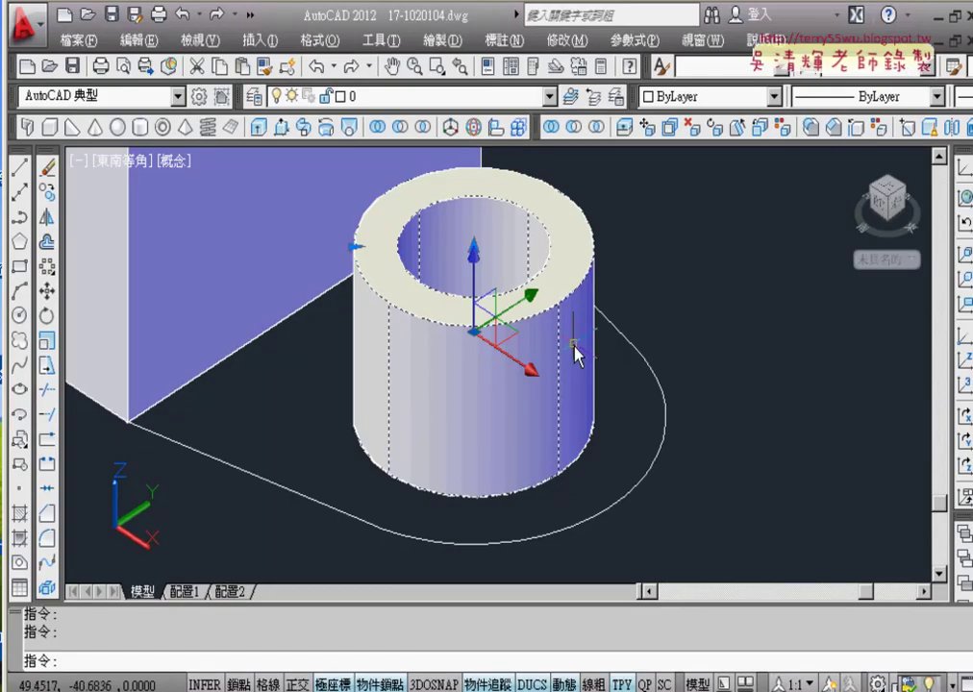
# Step: Move the hollow cylinder 3 units up along the Z axis
pyautogui.click(476, 276)
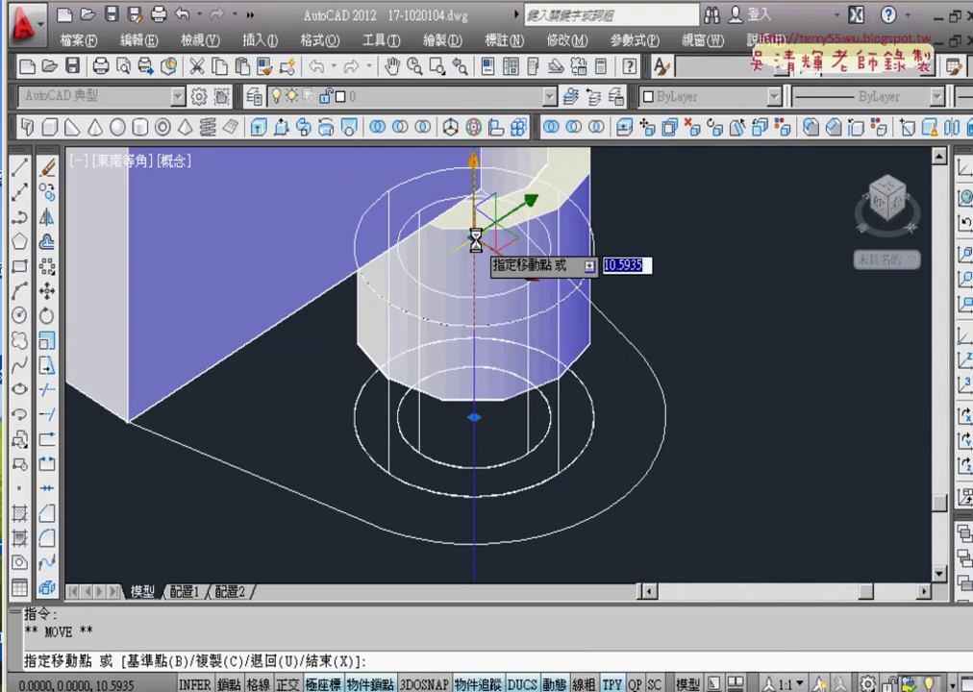
pyautogui.write('3')
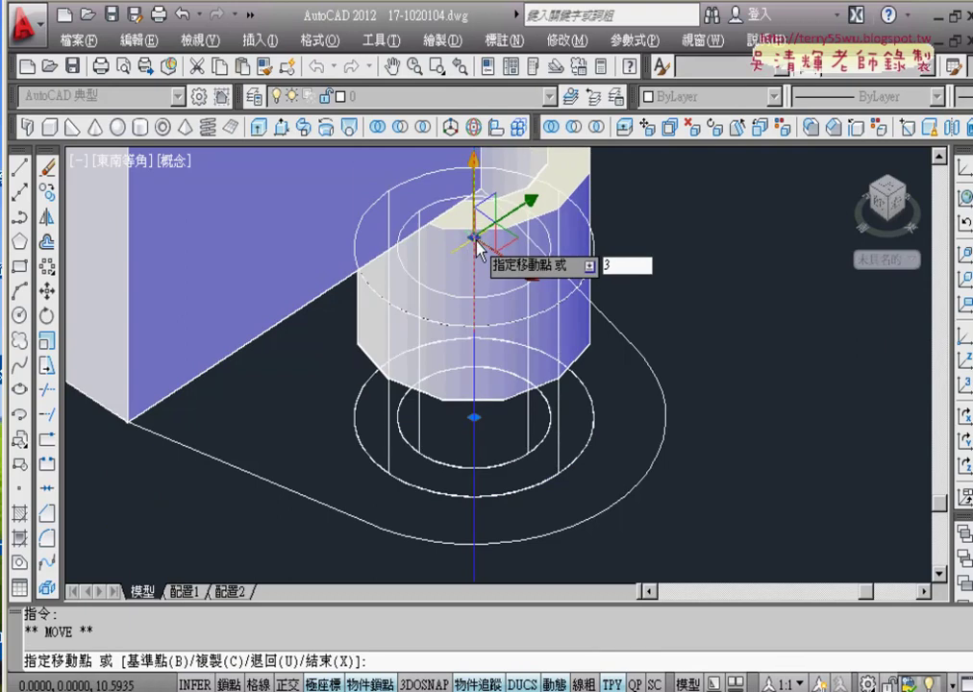
pyautogui.press('Return')
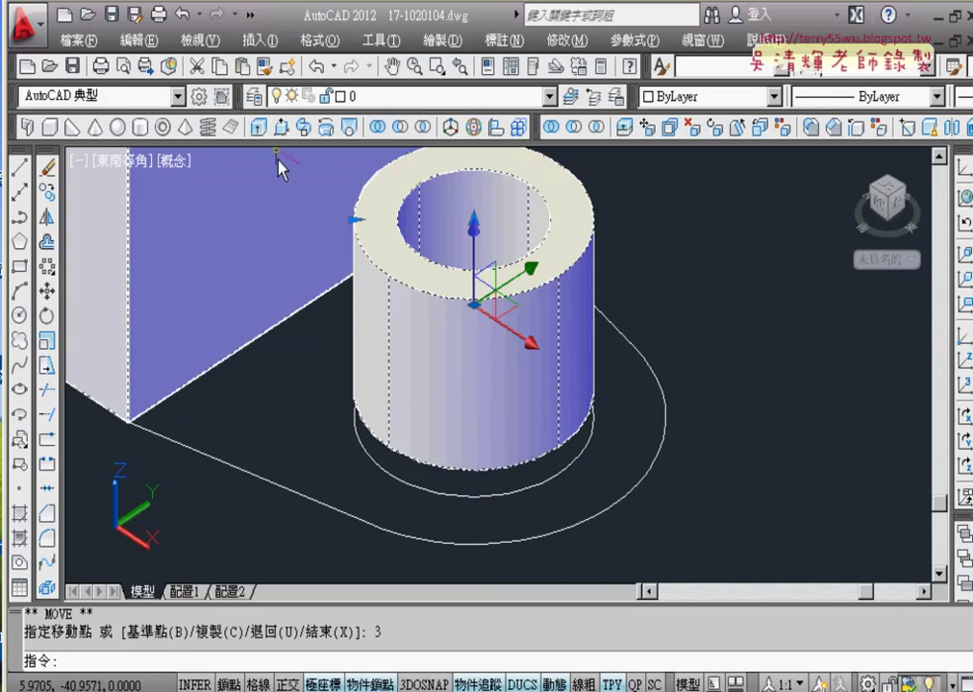
pyautogui.click(281, 126)
# Step: Press-pull the rounded base outline into a 25-unit-thick plate around the cylinder
pyautogui.click(295, 409)
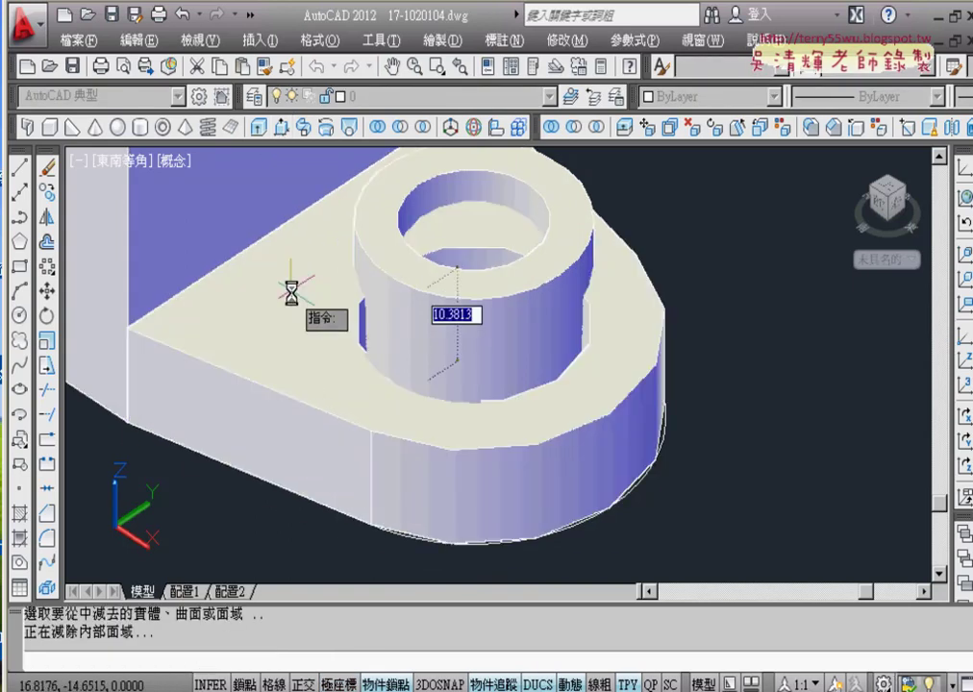
pyautogui.write('25')
pyautogui.press('Return')
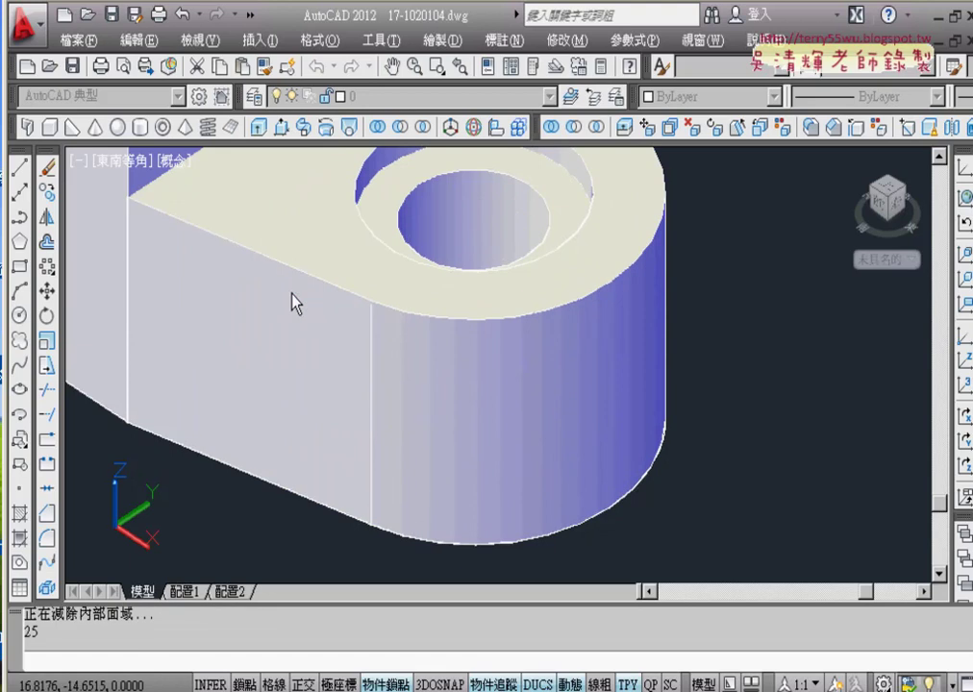
pyautogui.scroll(-3, 366, 299)
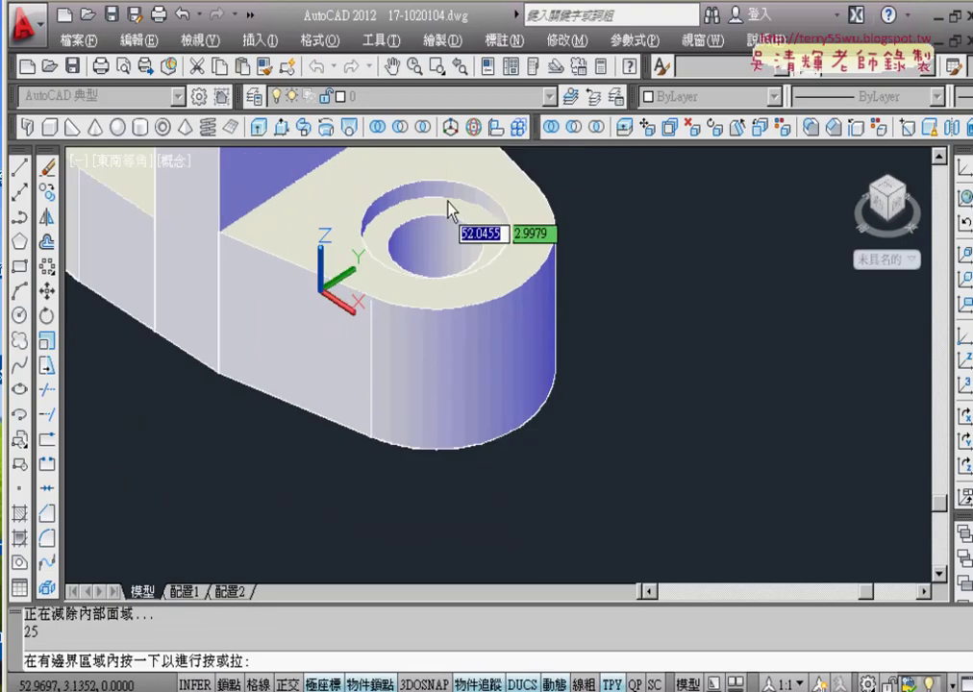